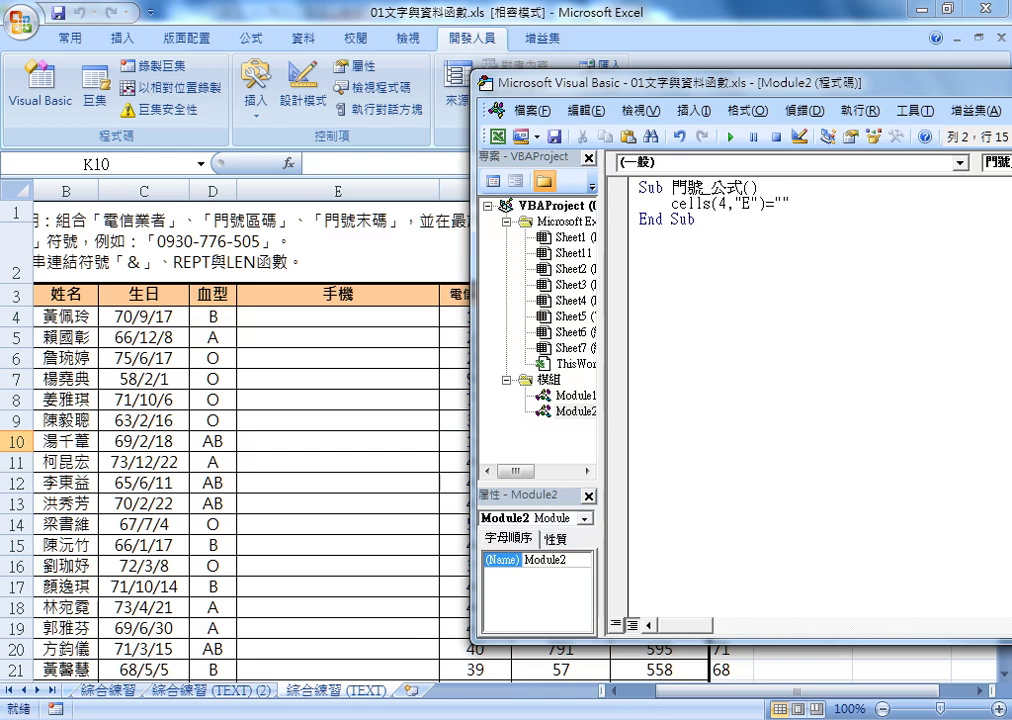
- Test the Cells line with "123", run it so E4 shows 123, then clear the quotes
key("Down")
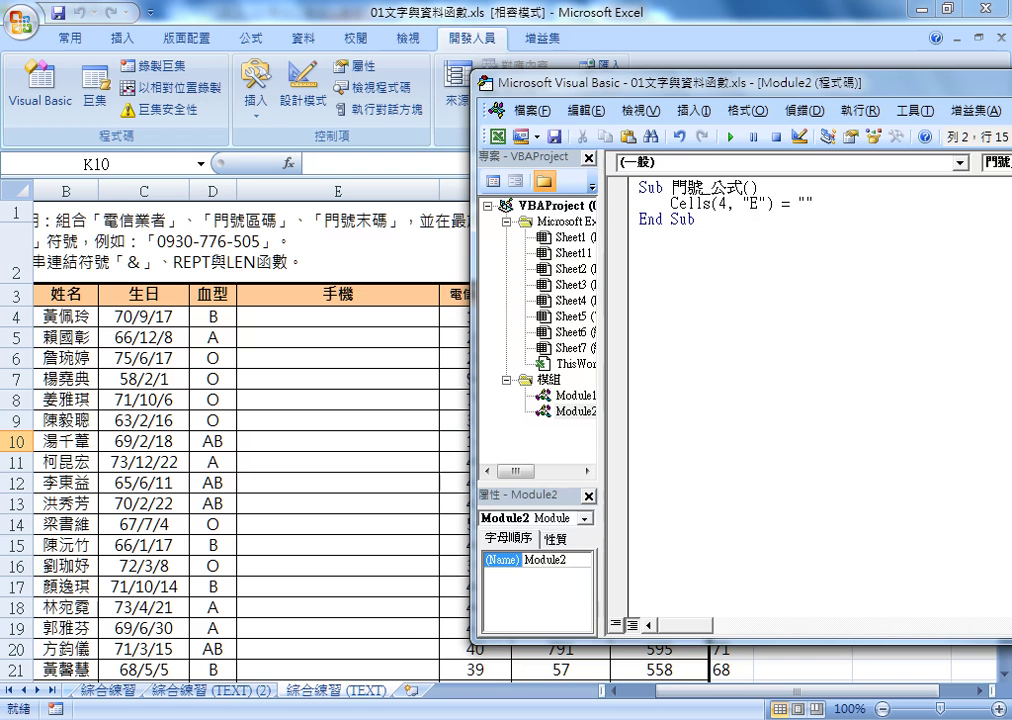
double_click(804, 203)
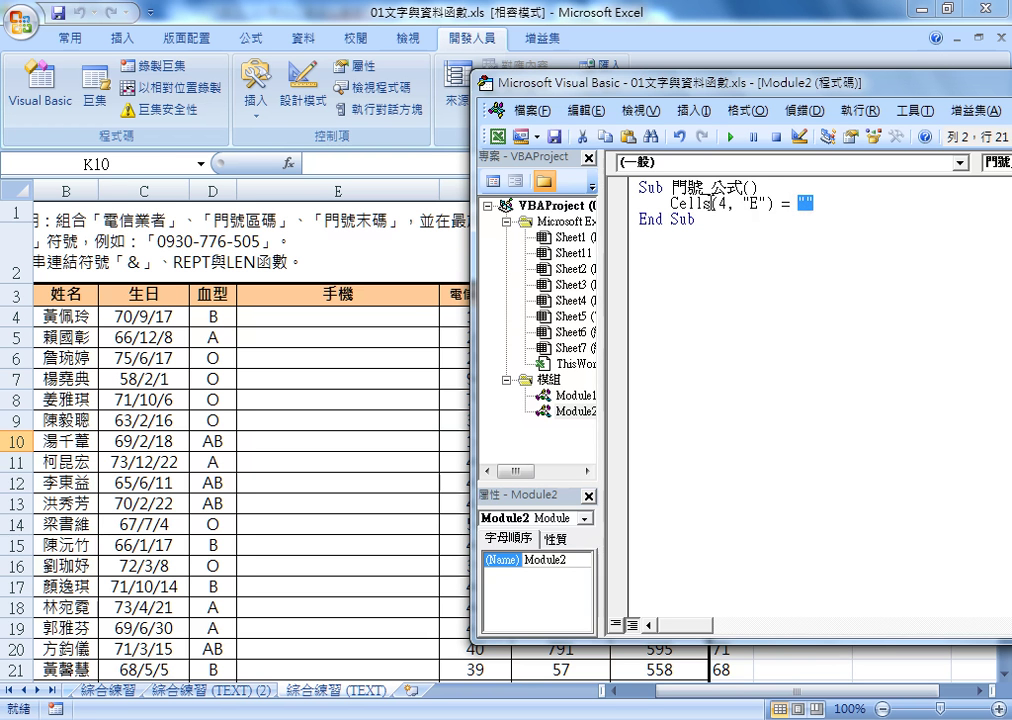
type("\"")
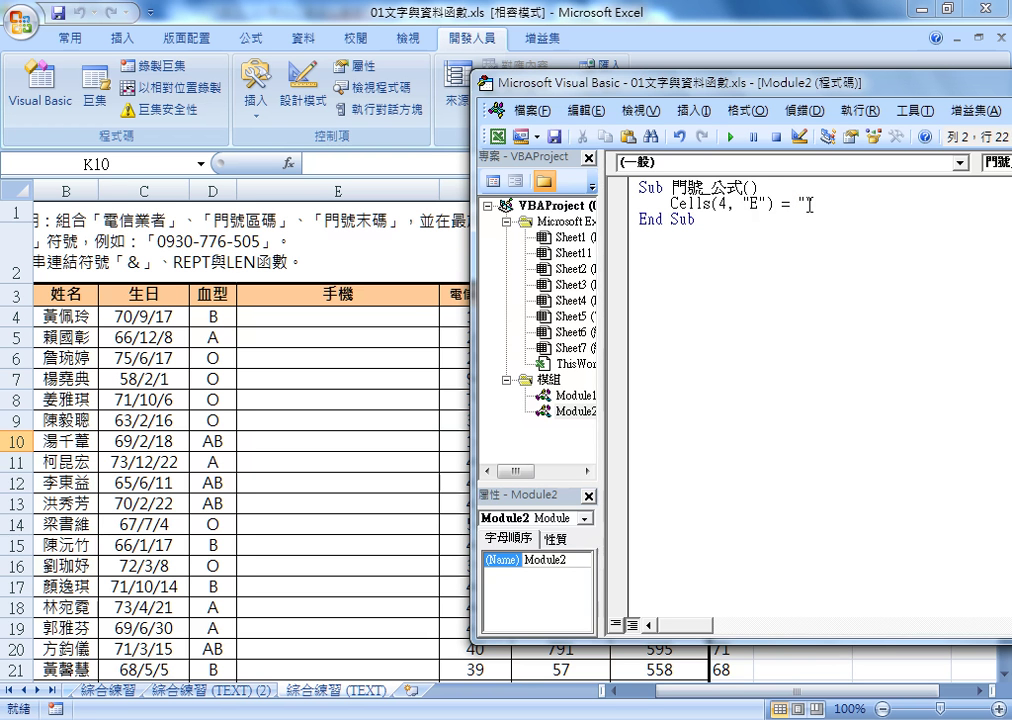
type("123")
left_click(755, 204)
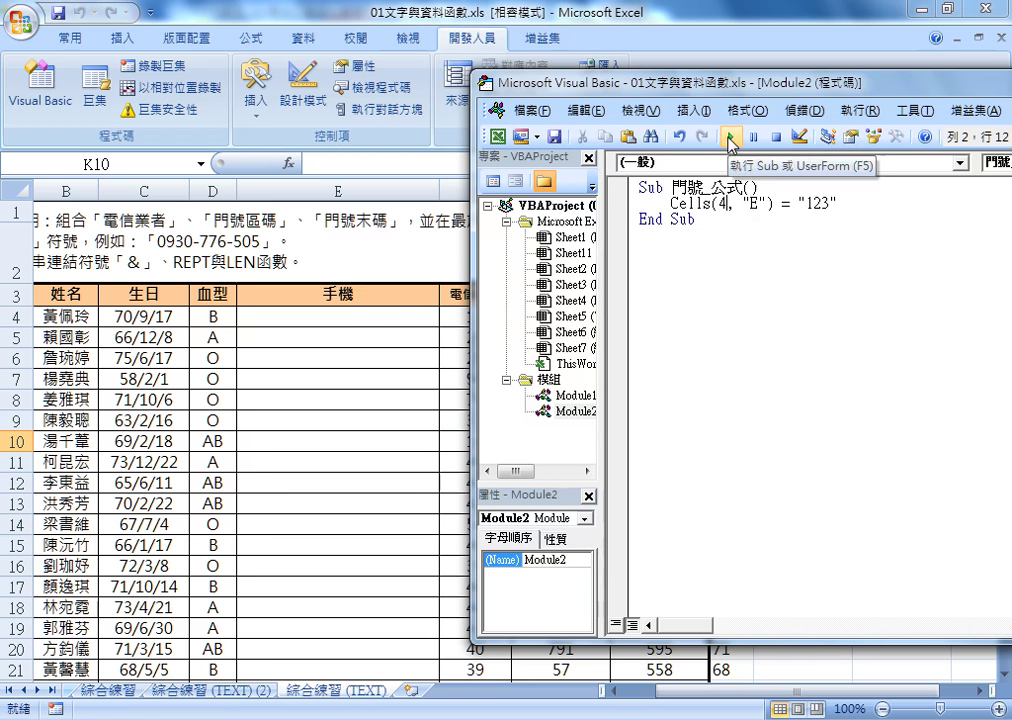
left_click(730, 143)
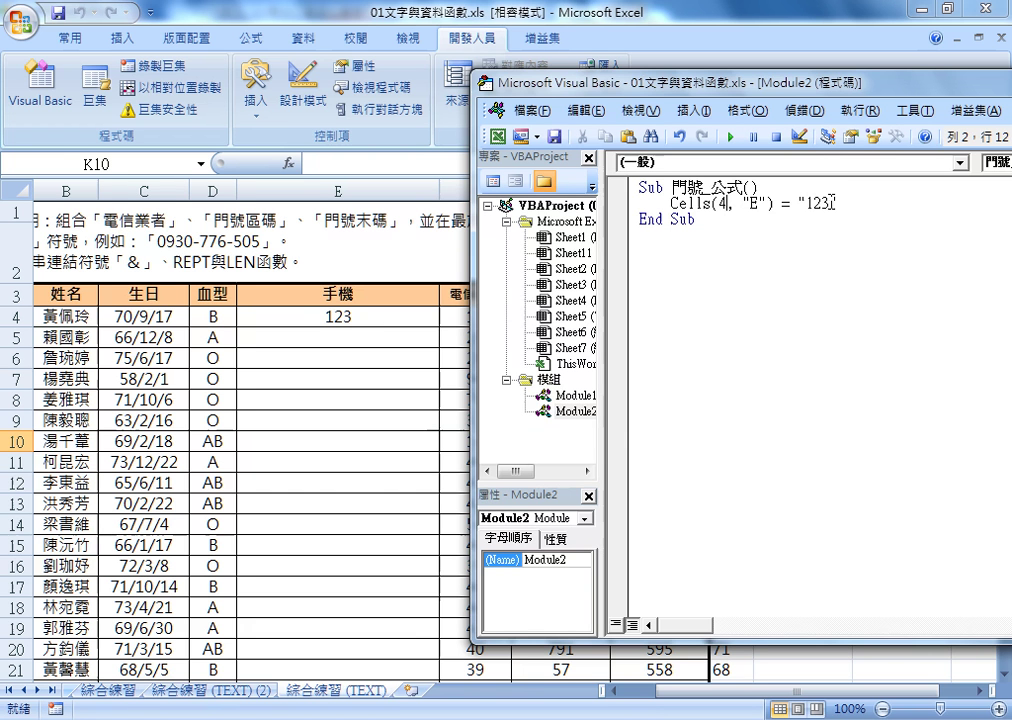
left_click_drag(835, 203, 805, 203)
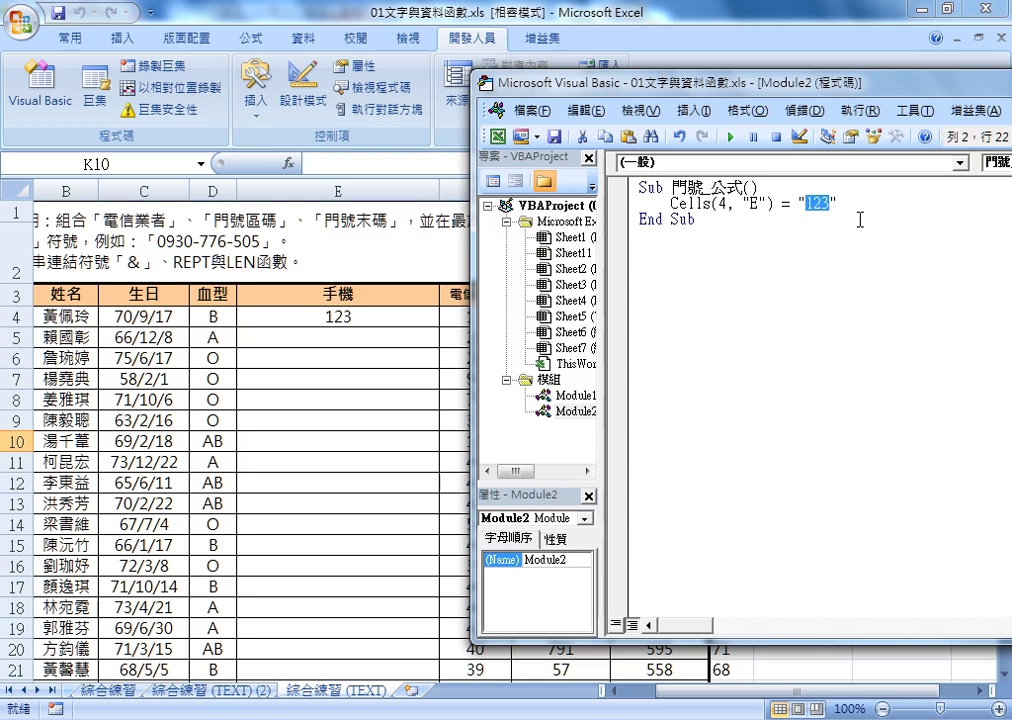
key("BackSpace")
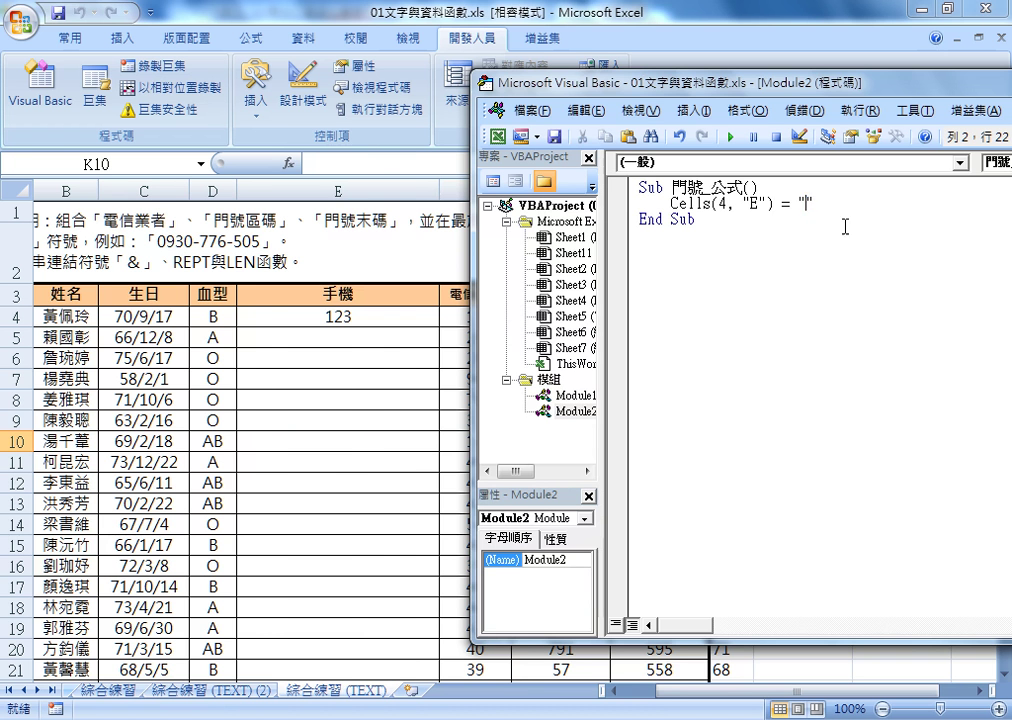
- Copy E2's 09 phone formula from the 綜合練習 (TEXT) (2) formula bar, then return to 綜合練習 (TEXT)
left_click(212, 689)
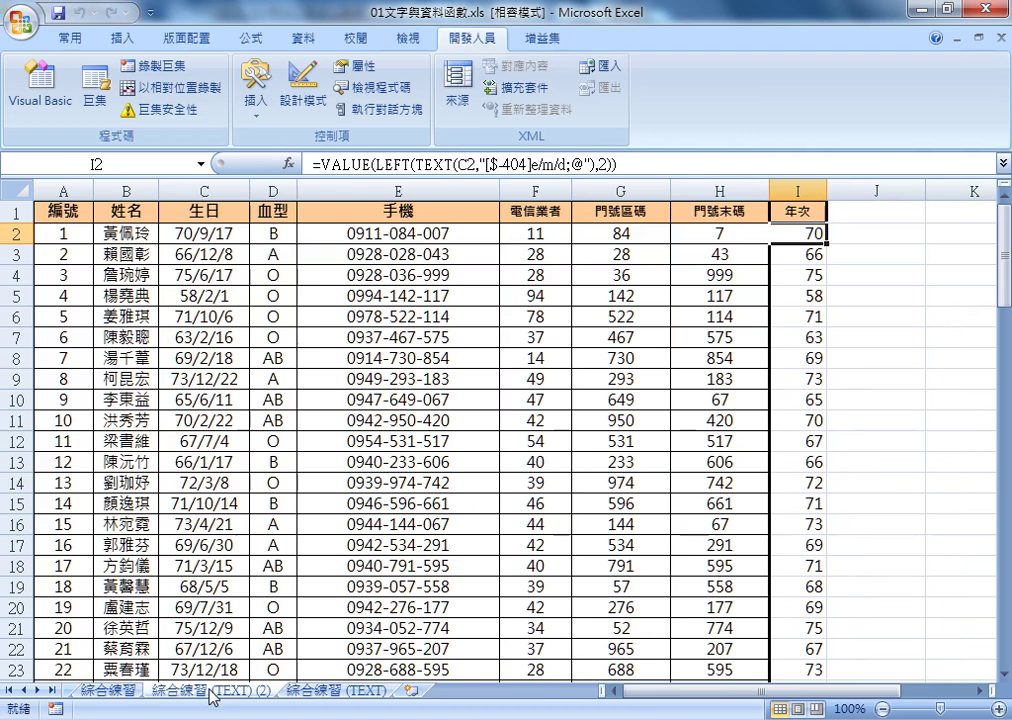
left_click(375, 232)
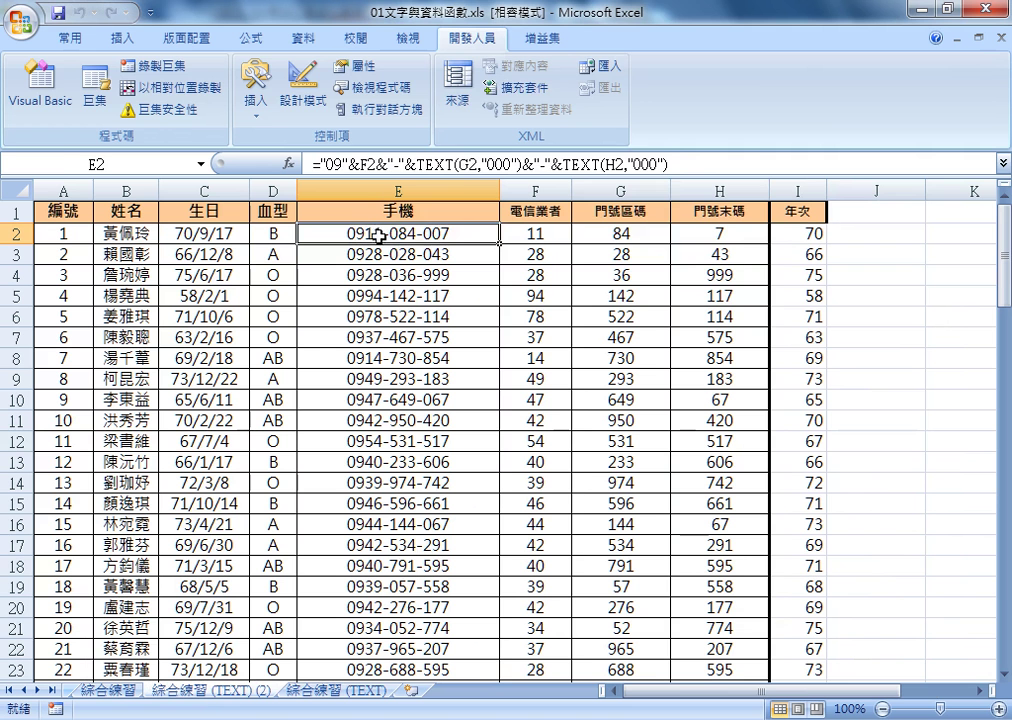
left_click_drag(313, 163, 670, 165)
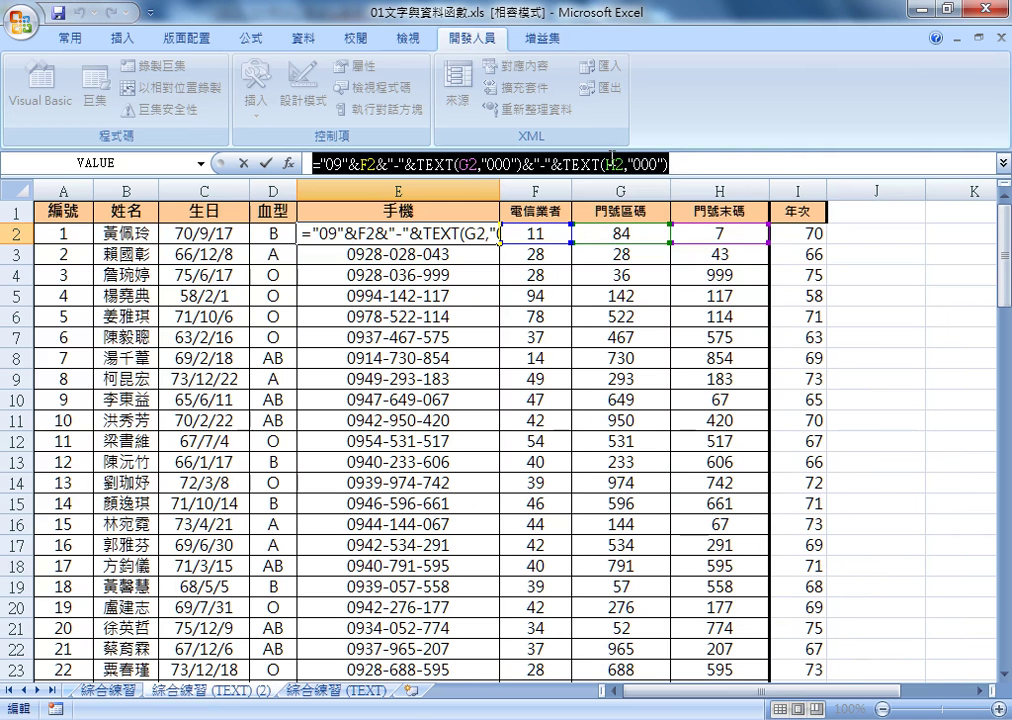
right_click(763, 162)
left_click(800, 194)
right_click(776, 172)
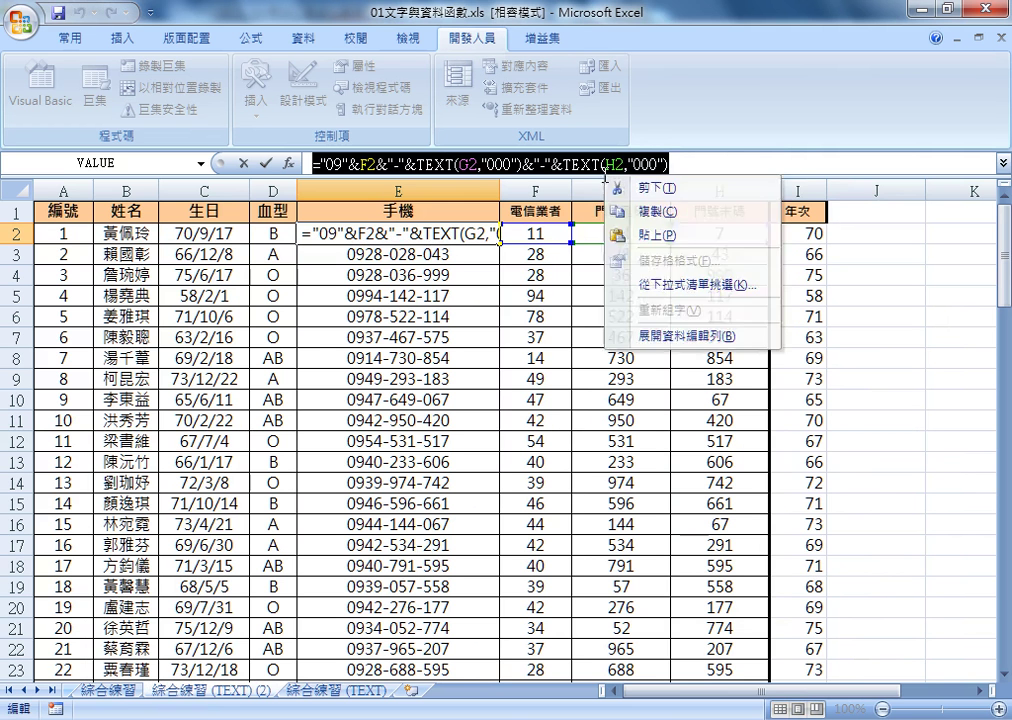
key("Escape")
right_click(626, 171)
left_click(680, 205)
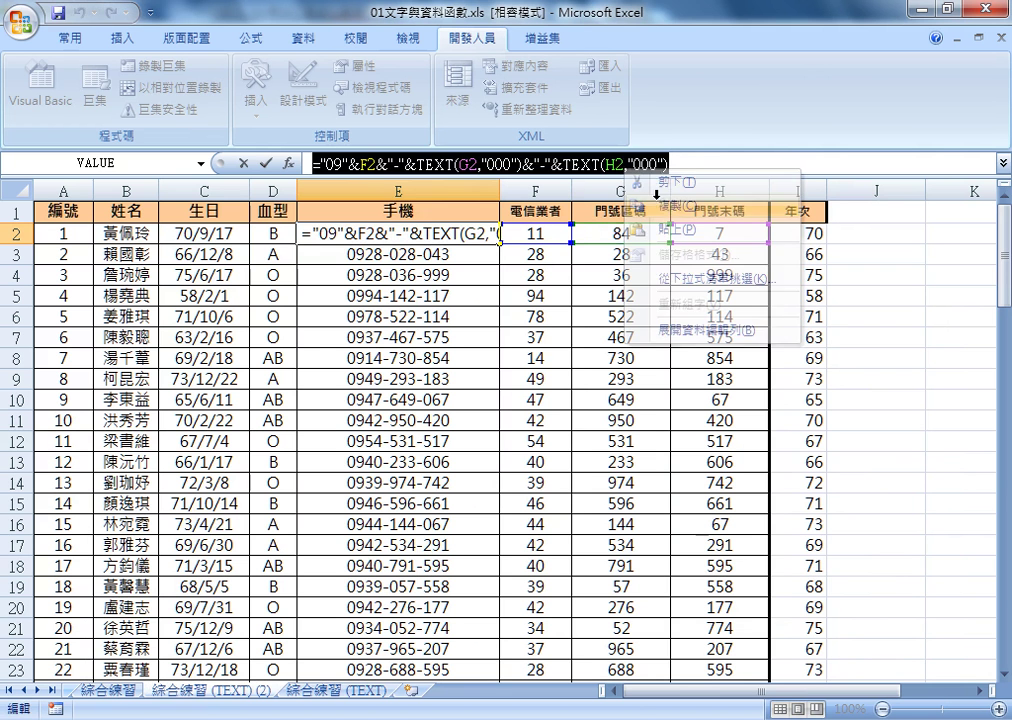
left_click(243, 162)
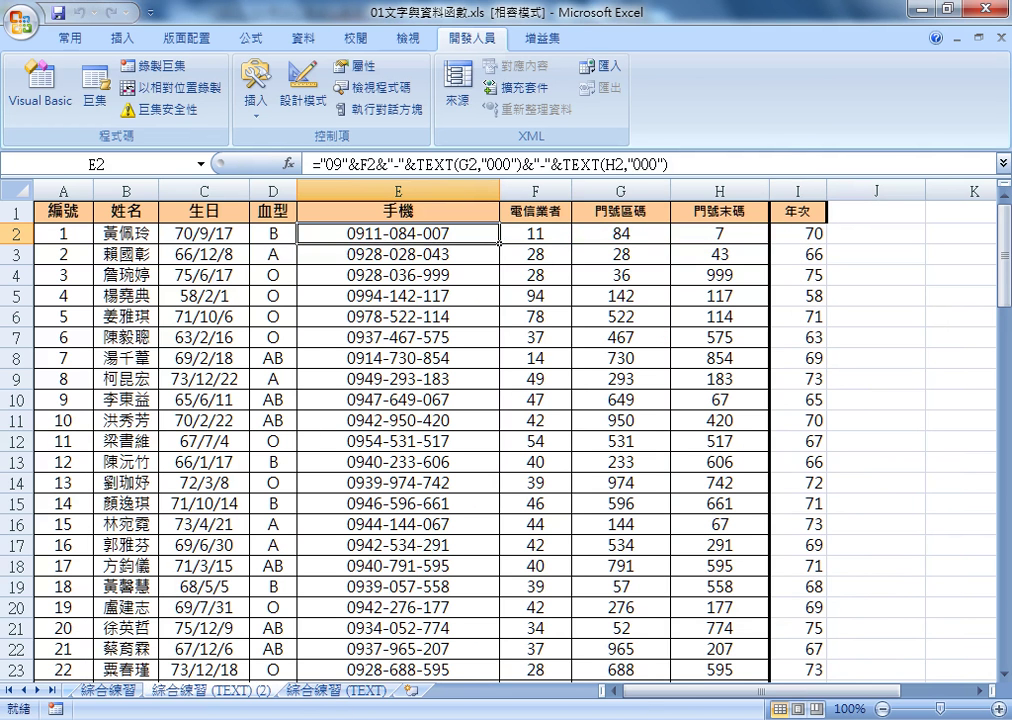
mouse_move(700, 712)
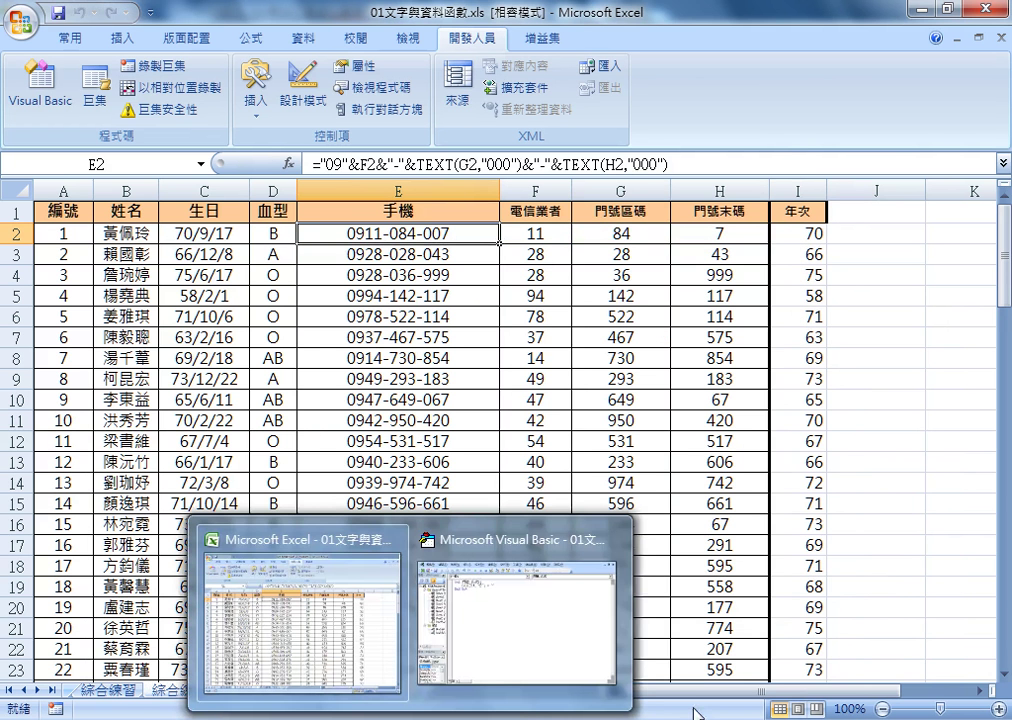
left_click(345, 690)
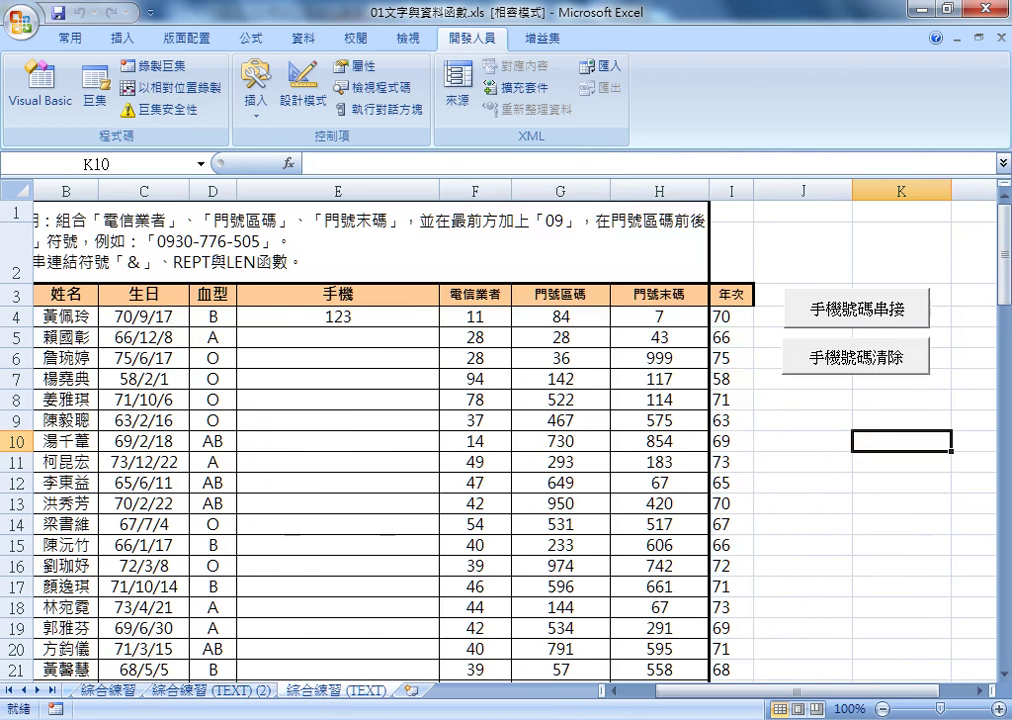
- Paste the copied E2 formula into the Cells line's empty quotes and run it, hitting a compile error at "09"
left_click(526, 637)
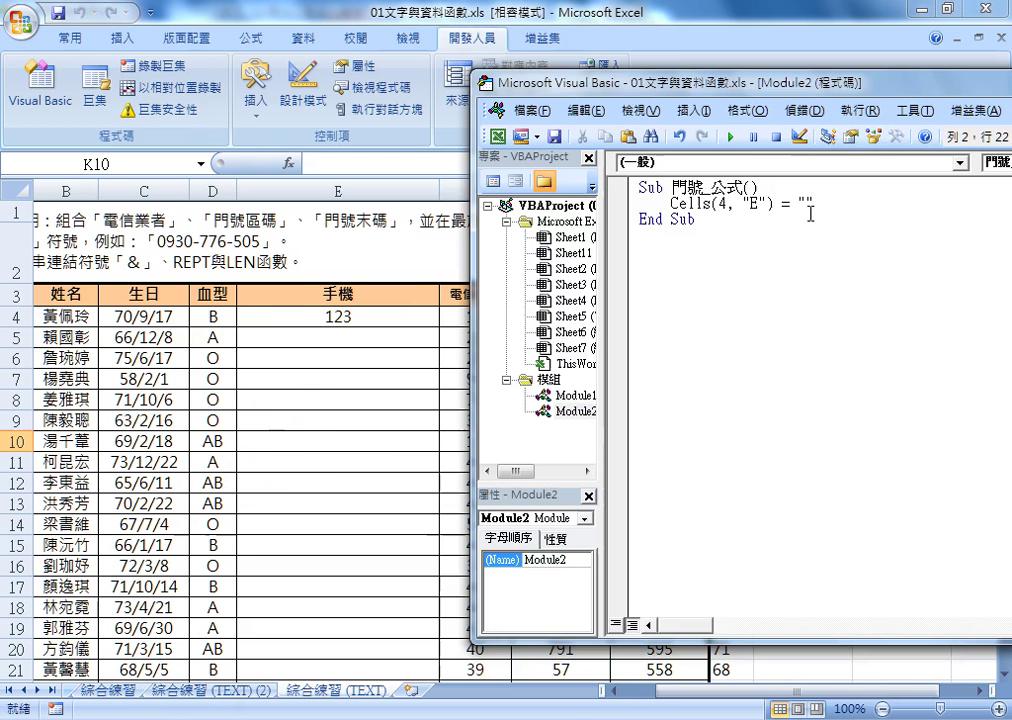
left_click_drag(590, 84, 375, 90)
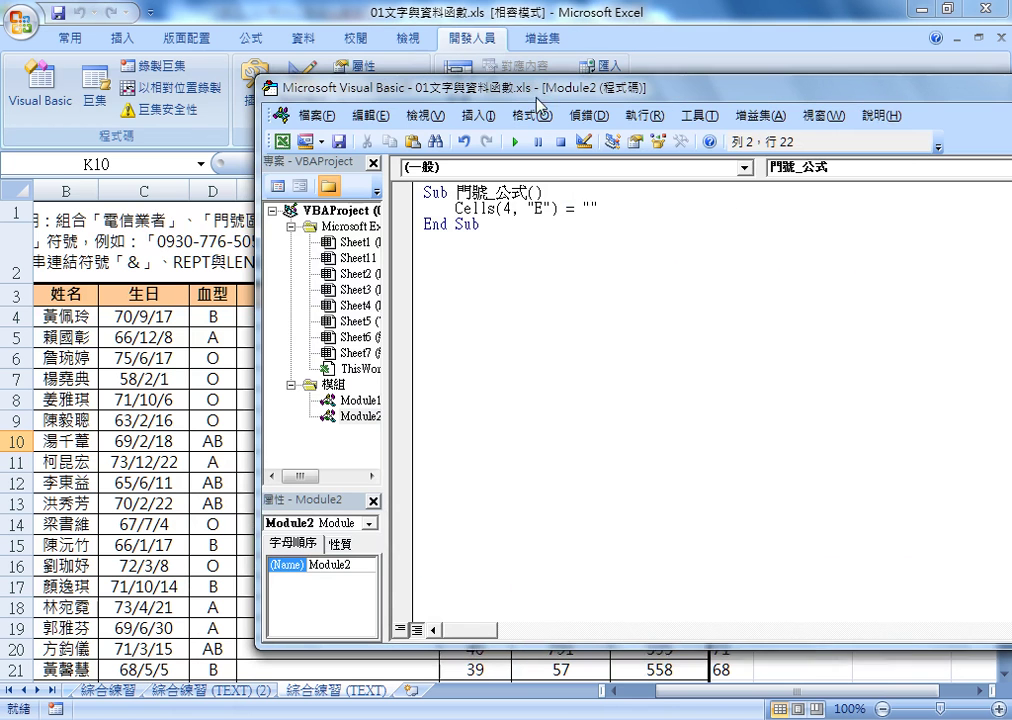
right_click(591, 210)
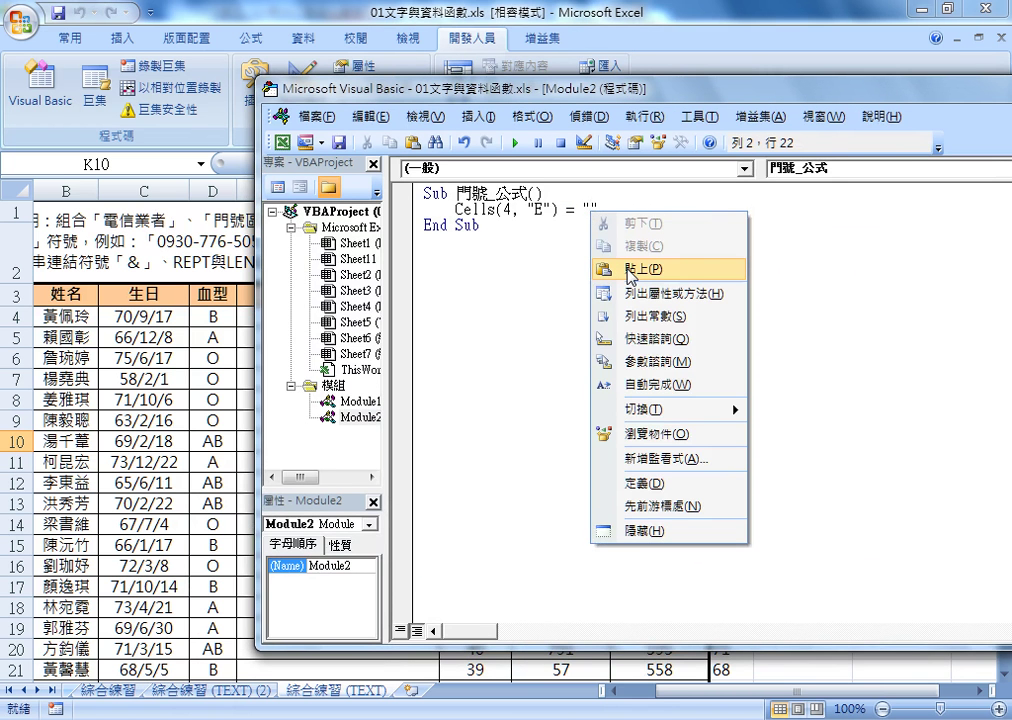
left_click(629, 270)
left_click_drag(589, 209, 878, 222)
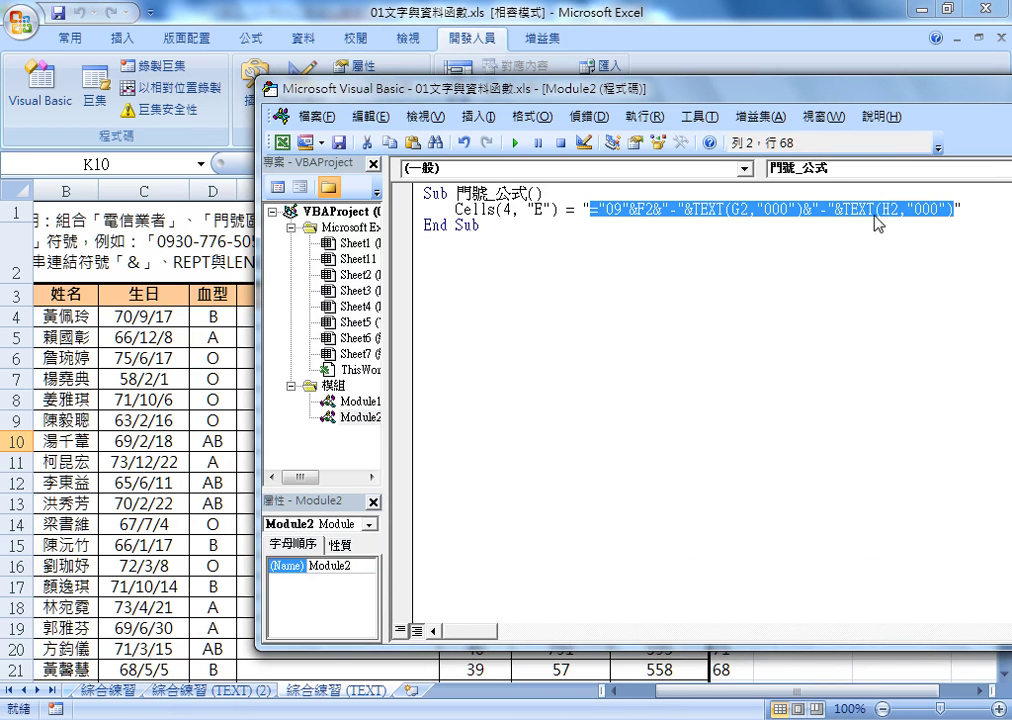
left_click_drag(655, 90, 785, 111)
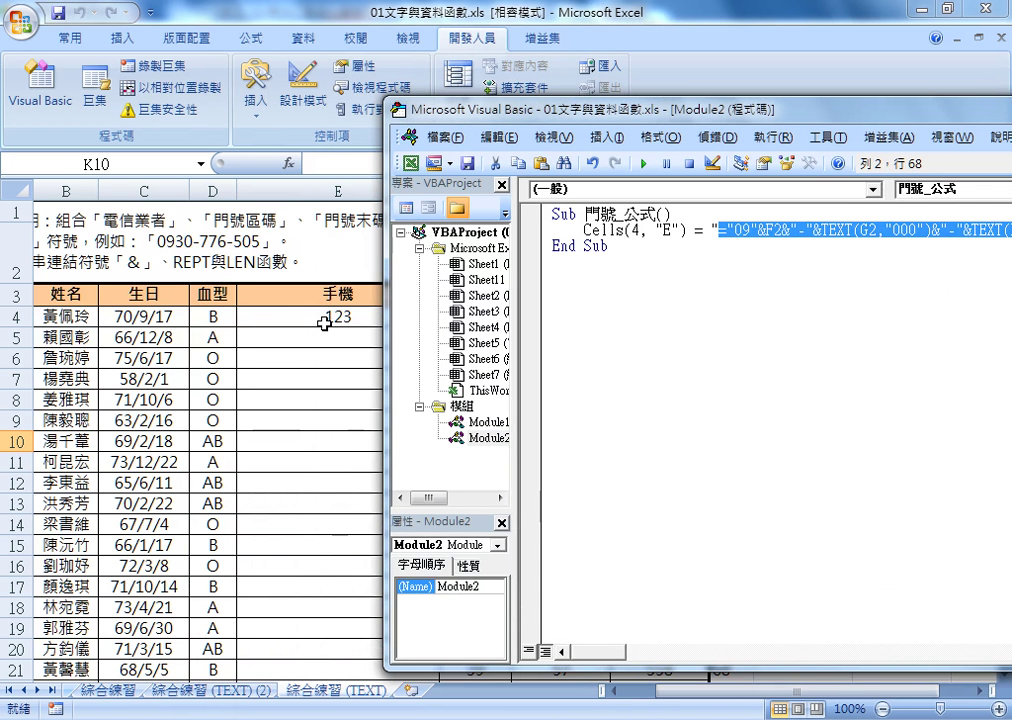
left_click_drag(544, 110, 308, 102)
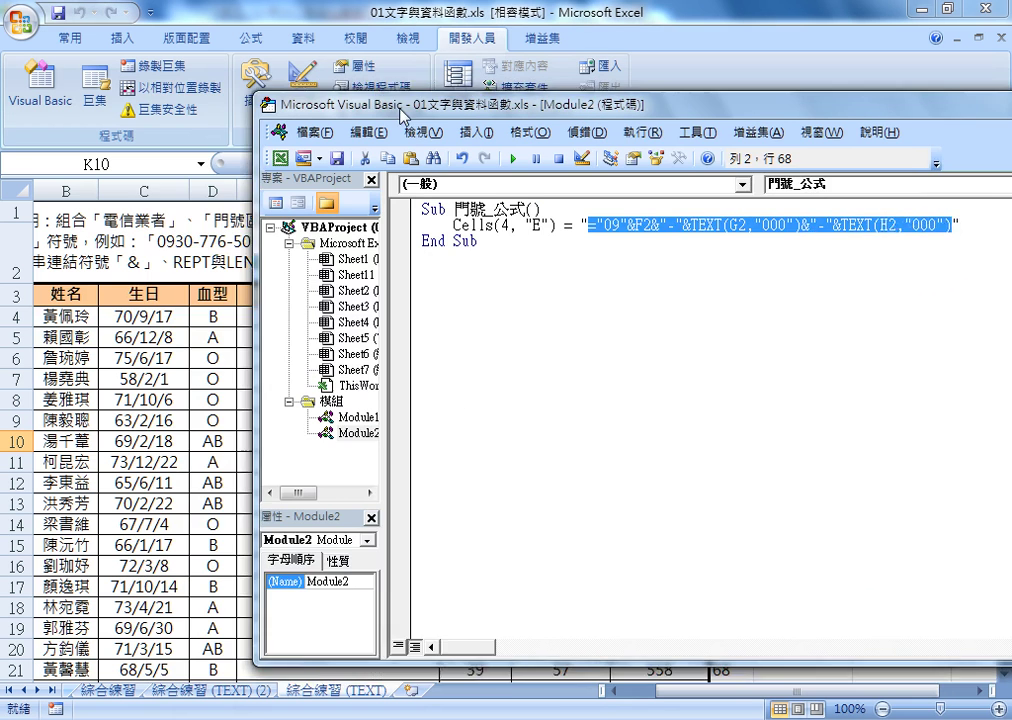
left_click(463, 344)
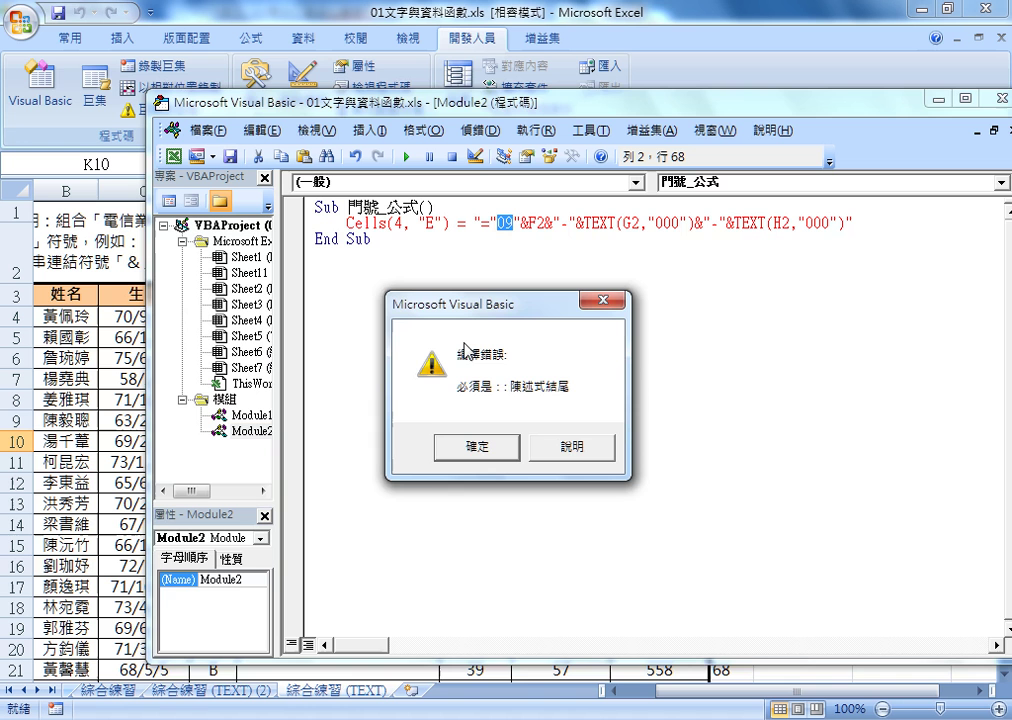
- Dismiss the compile error and cut the pasted formula out of the Cells string
left_click(477, 447)
left_click(483, 226)
left_click_drag(483, 226, 845, 226)
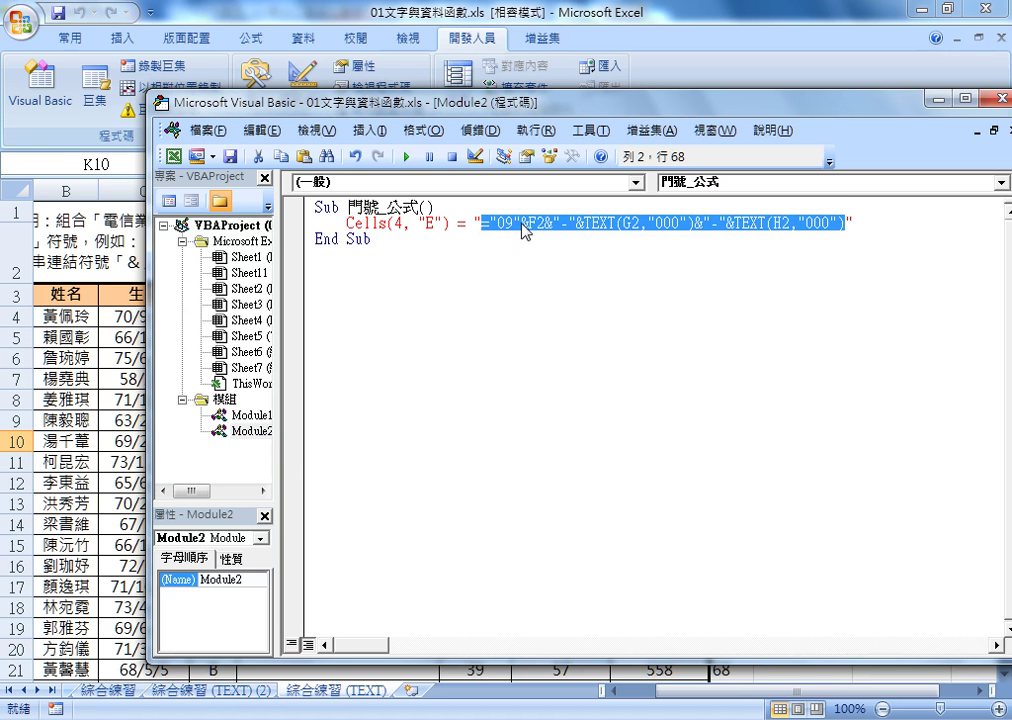
right_click(525, 230)
left_click(565, 233)
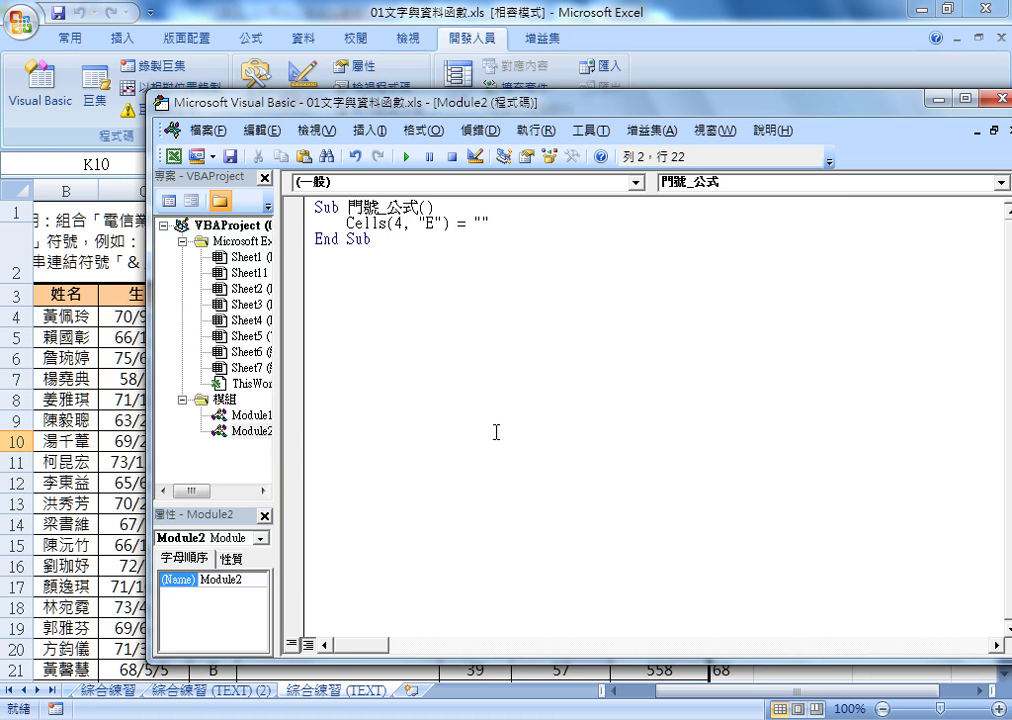
key("super")
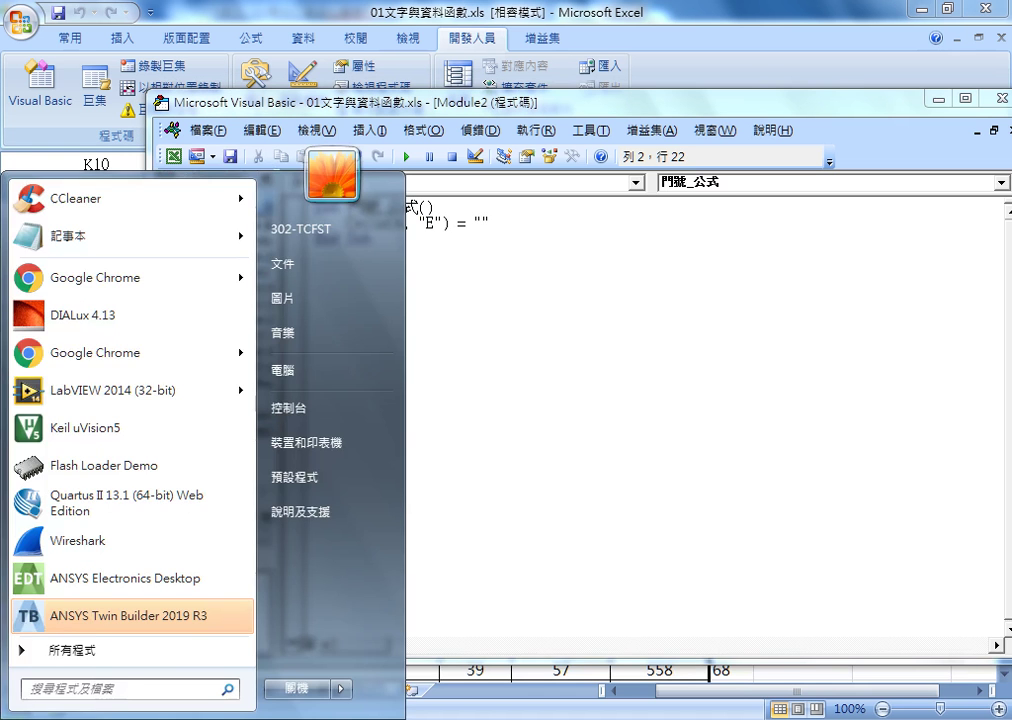
- Paste the cut phone formula into a new blank Notepad document
left_click(113, 252)
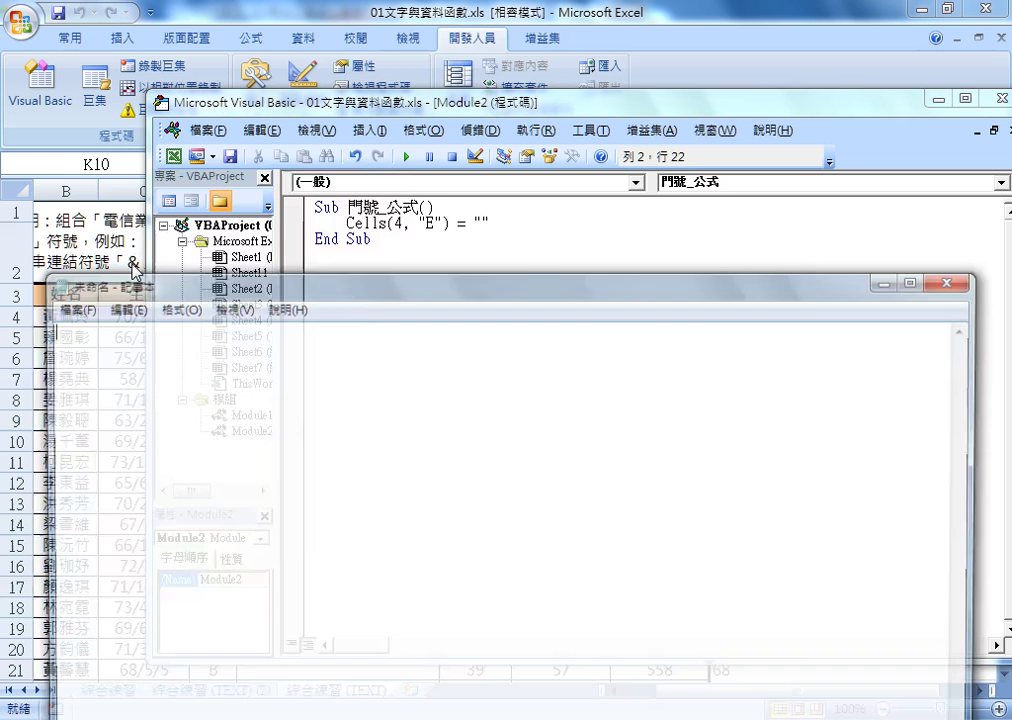
right_click(375, 277)
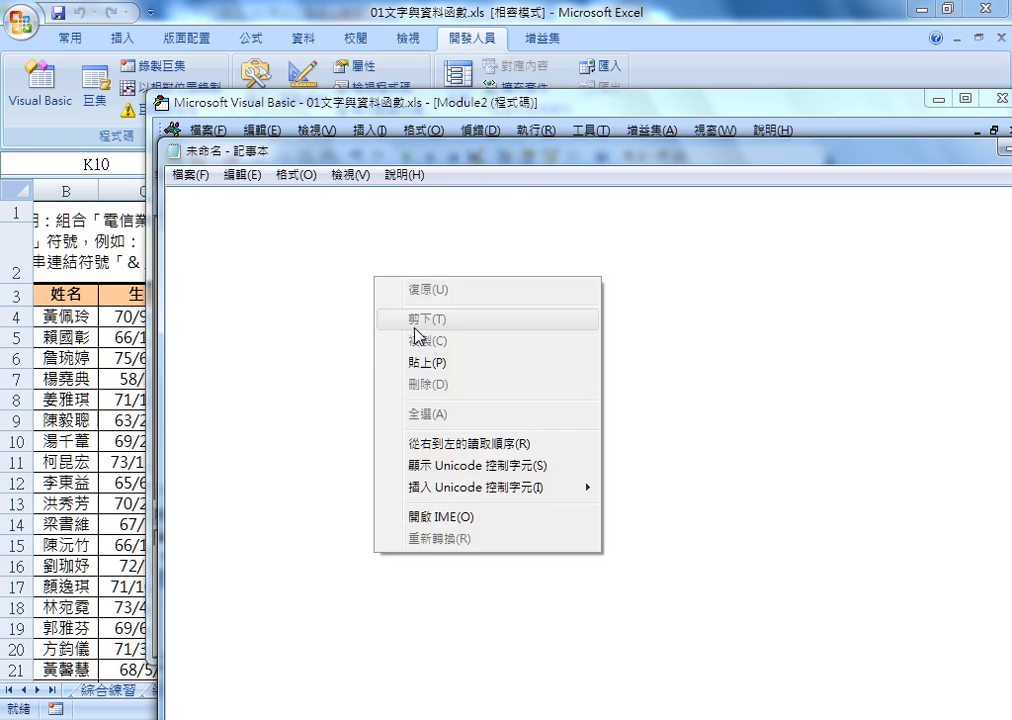
left_click(416, 359)
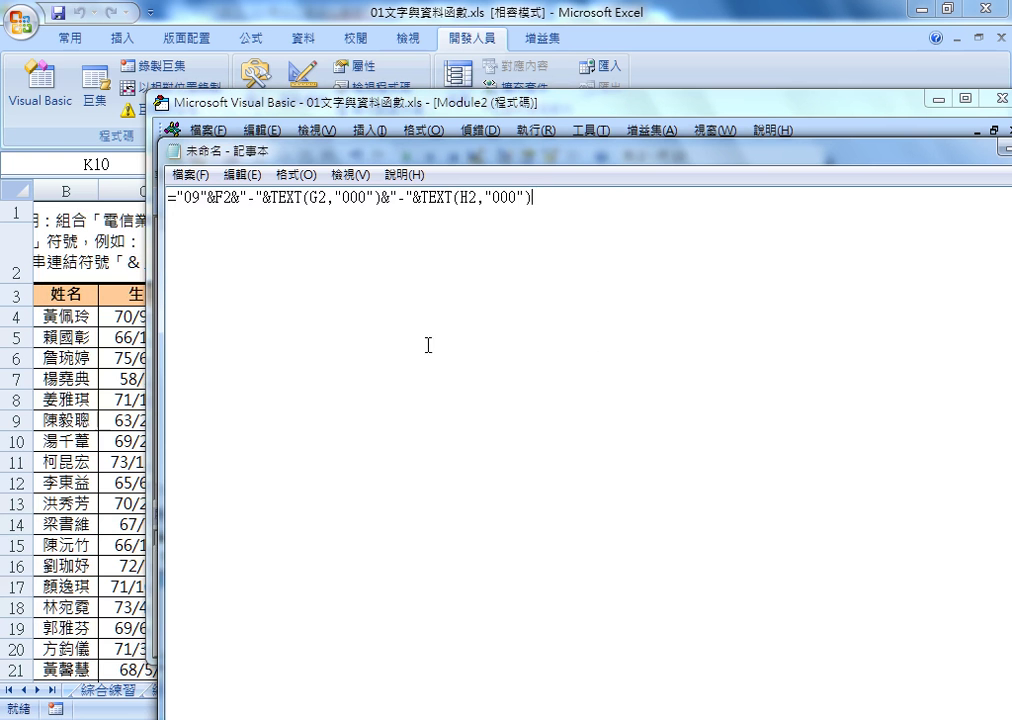
left_click_drag(184, 197, 176, 197)
- Replace every " with "" in the formula using Replace All
left_click(242, 174)
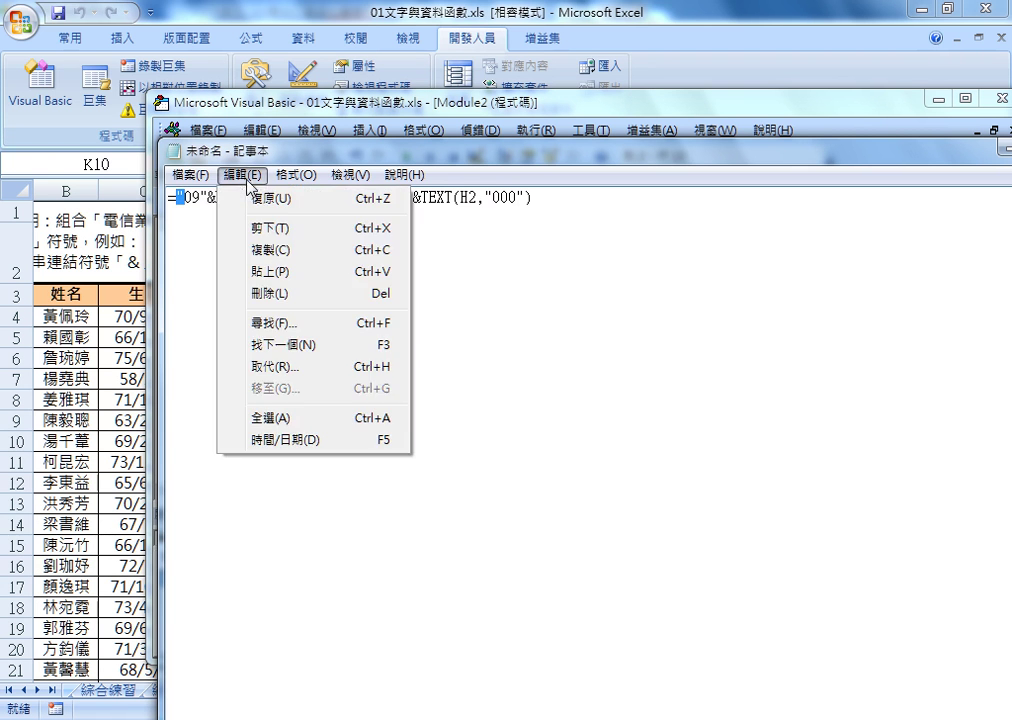
left_click(303, 367)
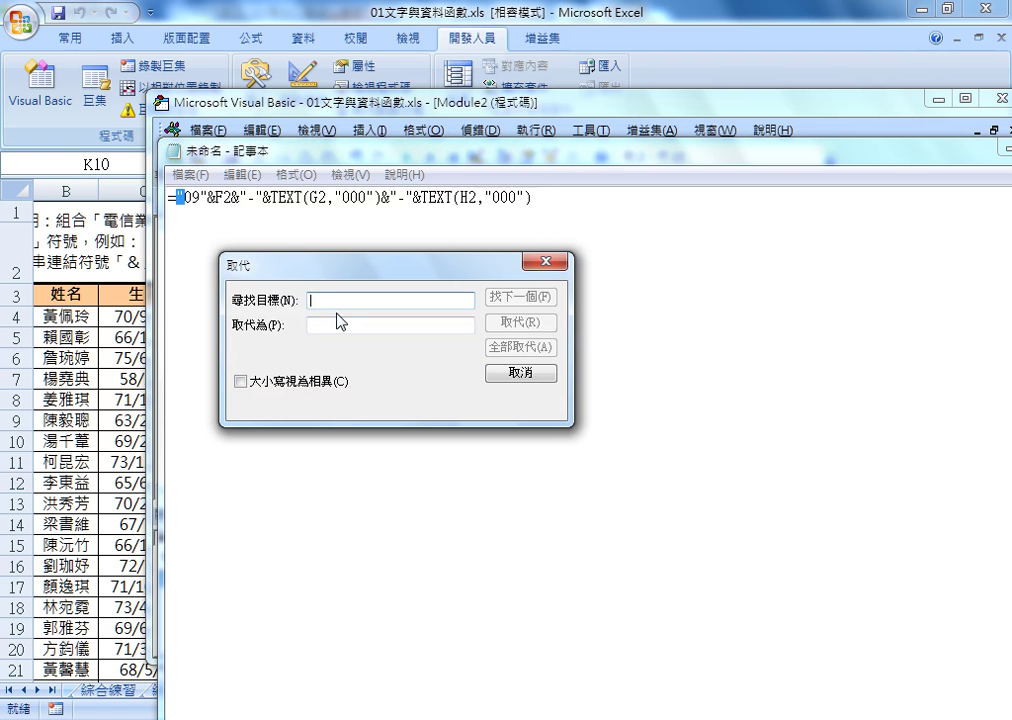
type("\"")
key("Tab")
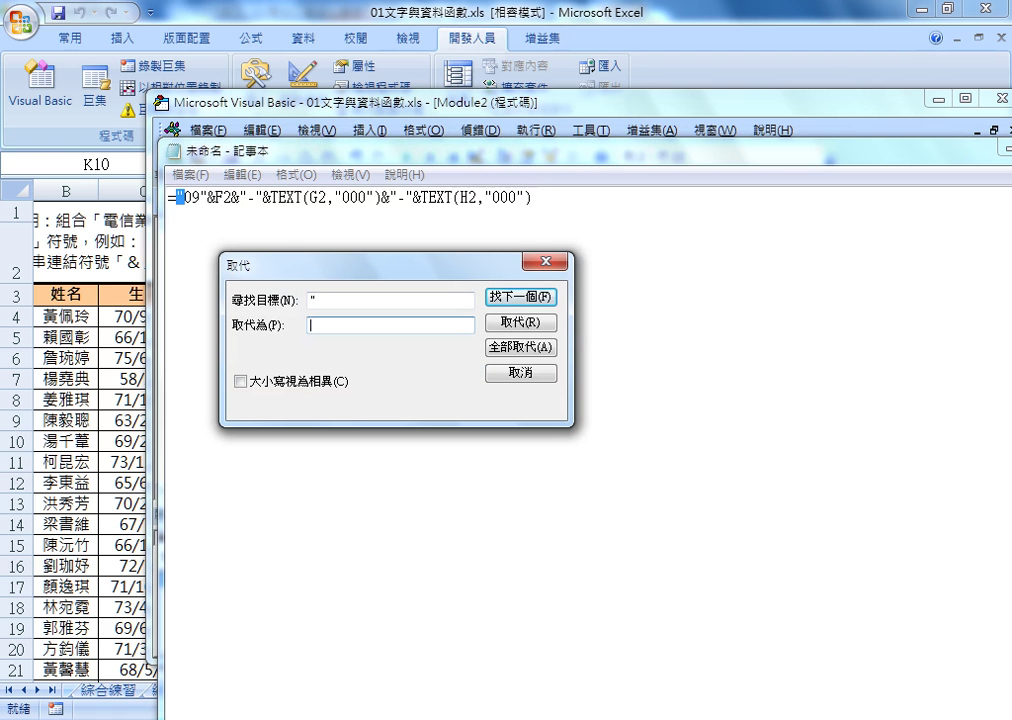
type("\"\"")
left_click(521, 347)
left_click(521, 375)
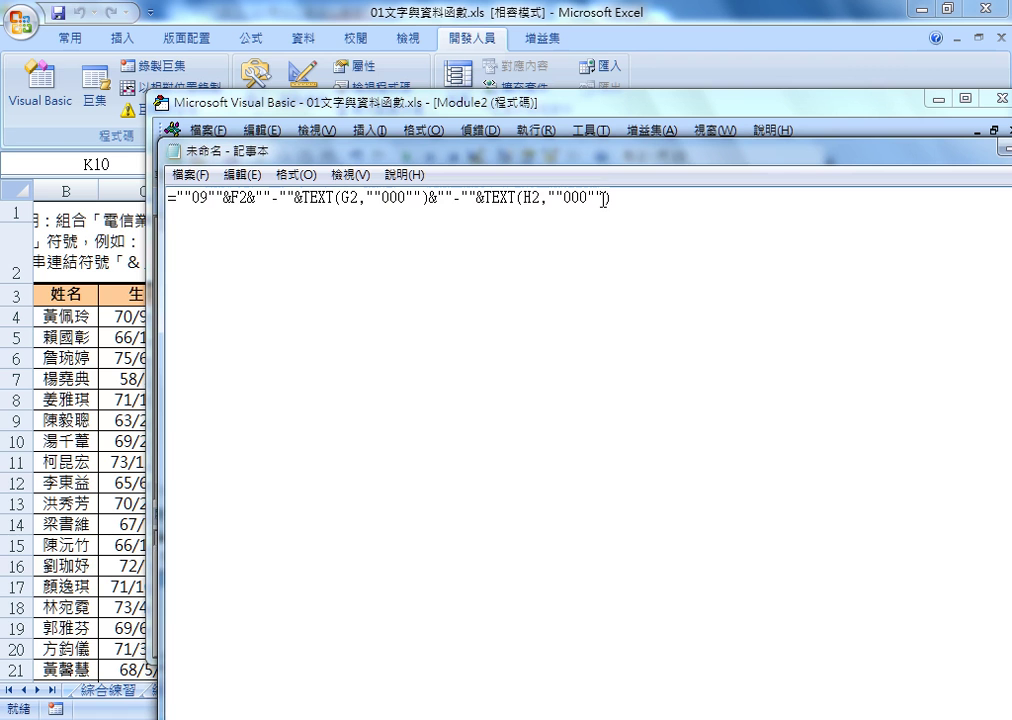
left_click_drag(605, 197, 588, 197)
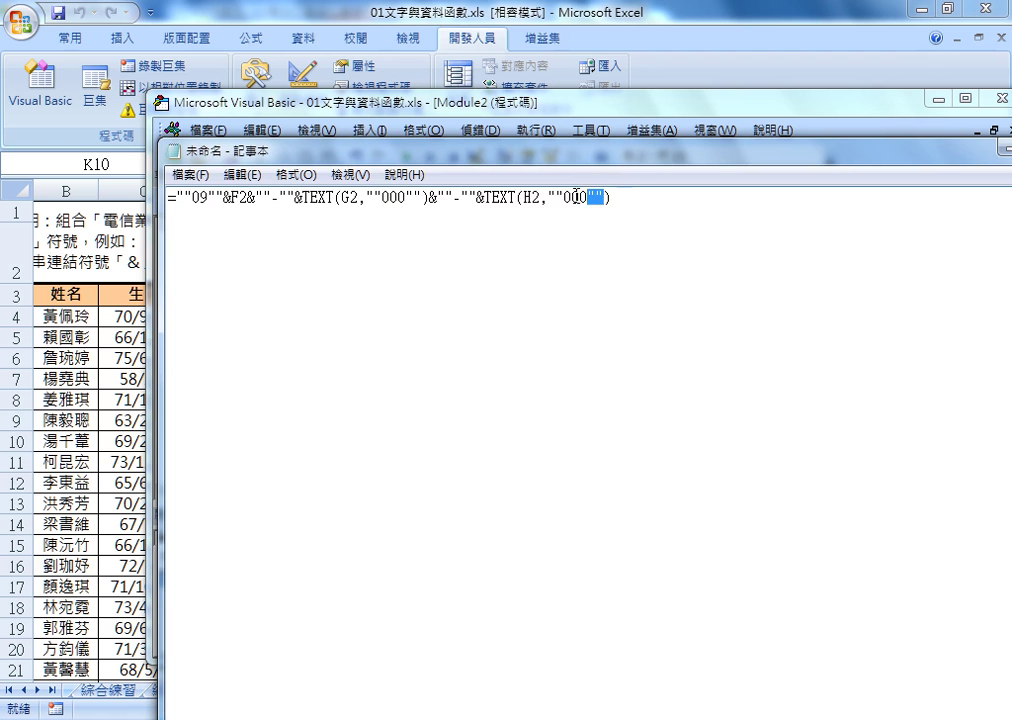
- Copy the whole doubled-quote formula line from Notepad
left_click(619, 198)
left_click_drag(622, 198, 237, 211)
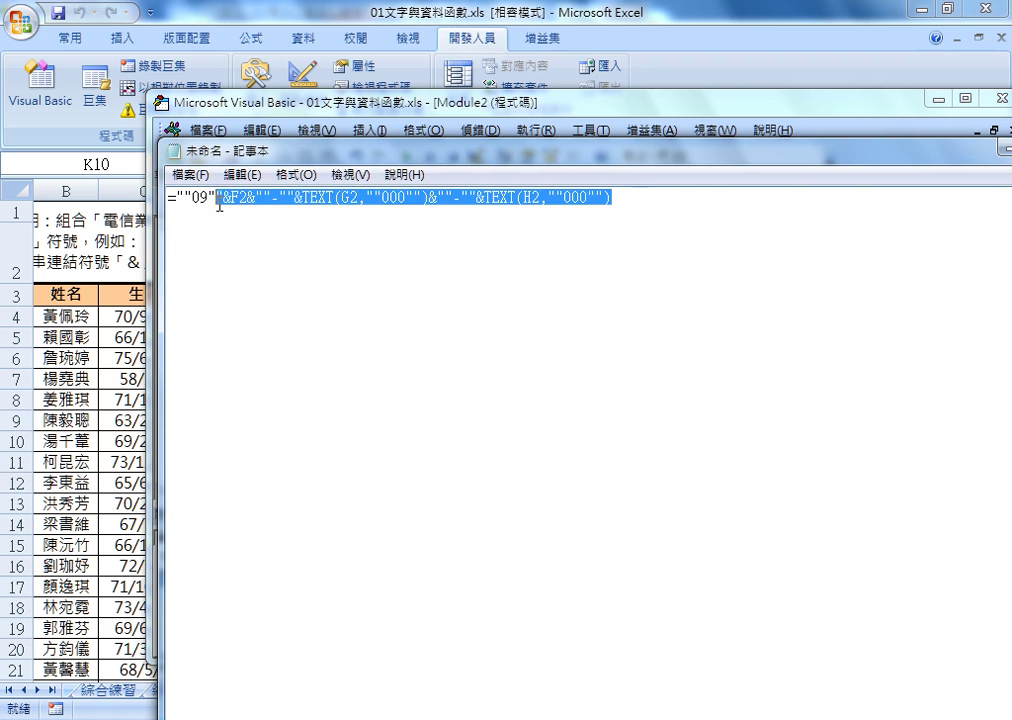
right_click(255, 199)
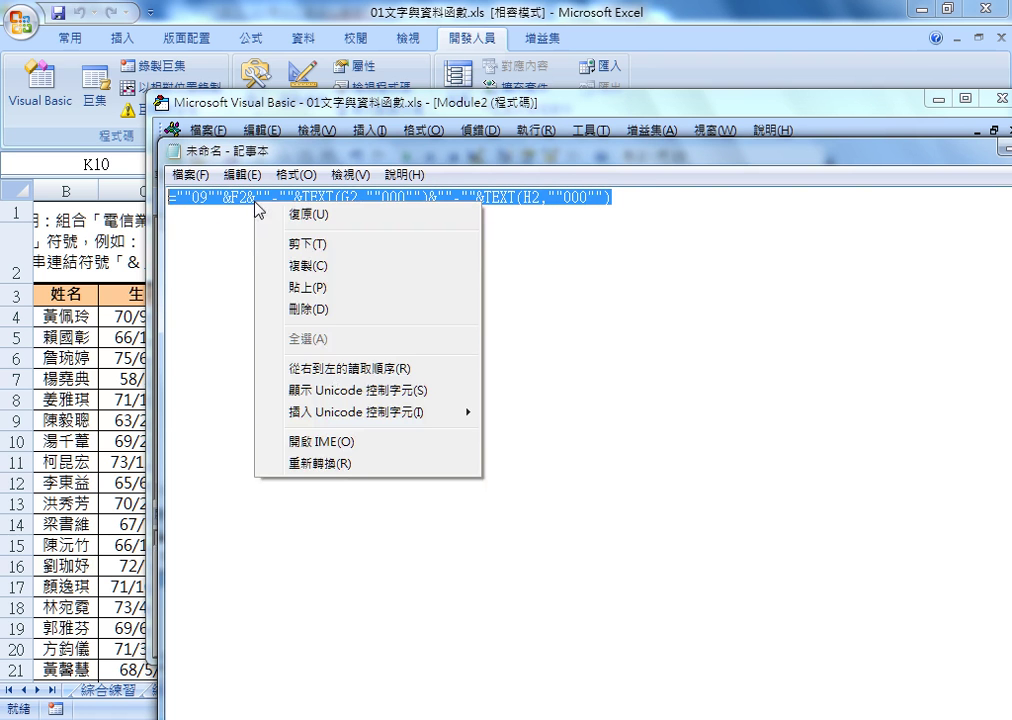
left_click(289, 264)
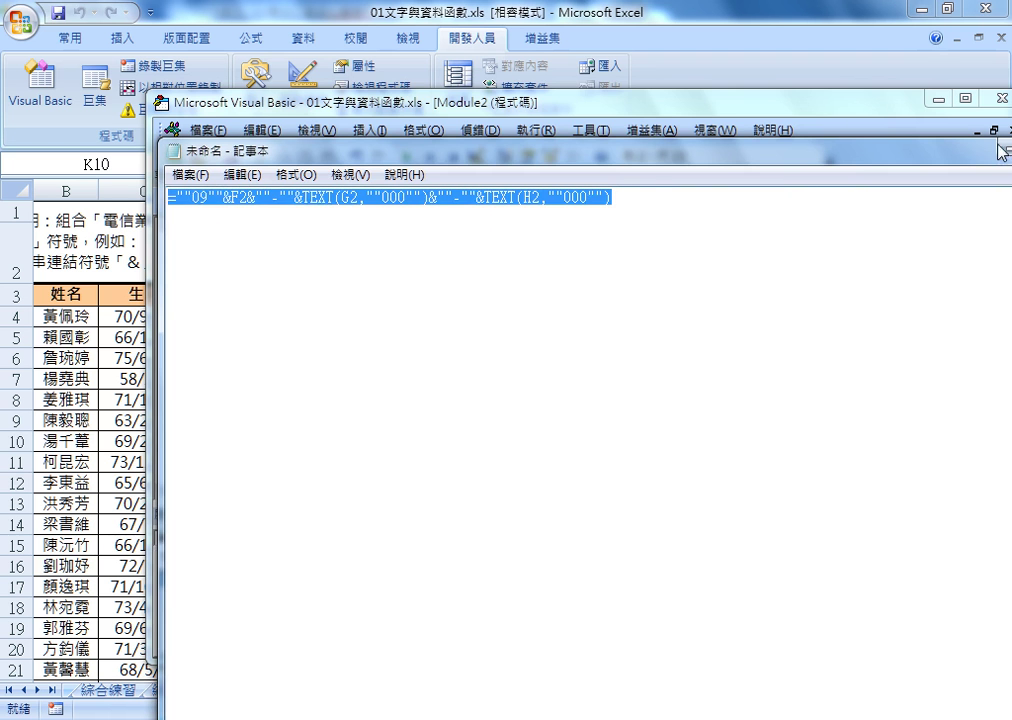
left_click(785, 106)
left_click(484, 222)
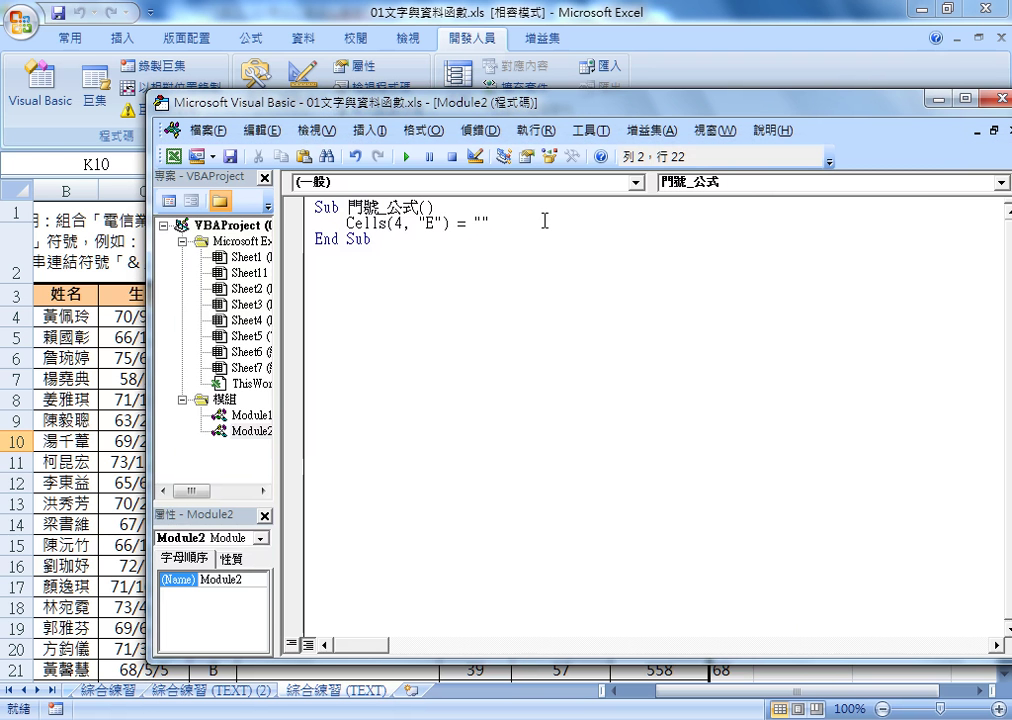
- Paste the doubled-quote formula between the quotes of Cells(4, "E") = ""
key("ctrl+v")
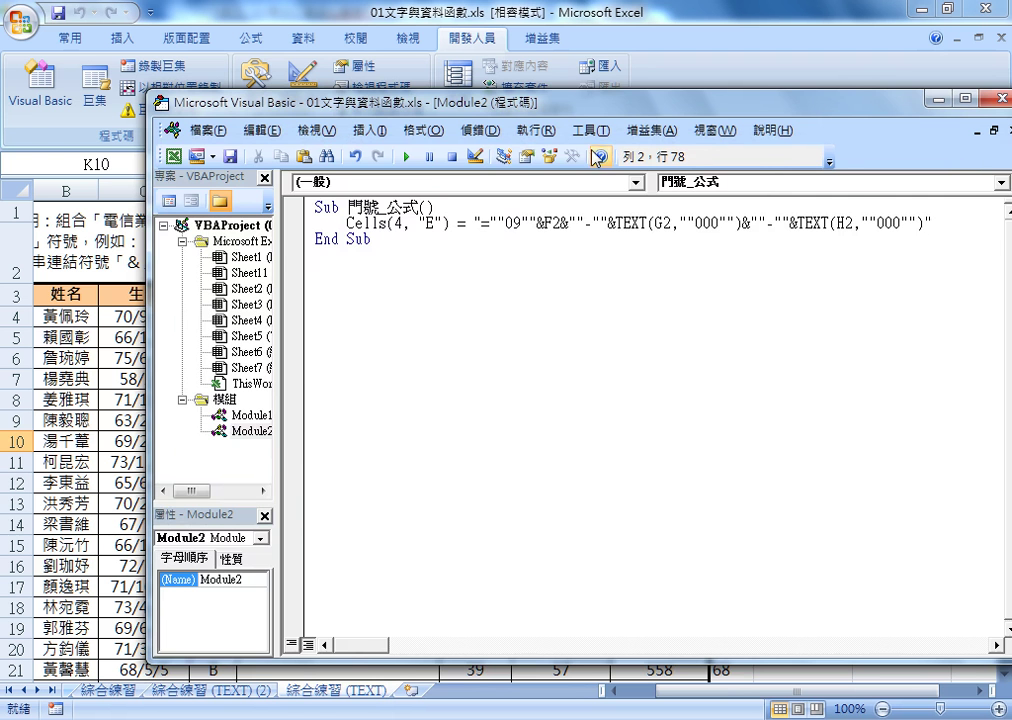
left_click_drag(569, 104, 718, 104)
left_click(641, 248)
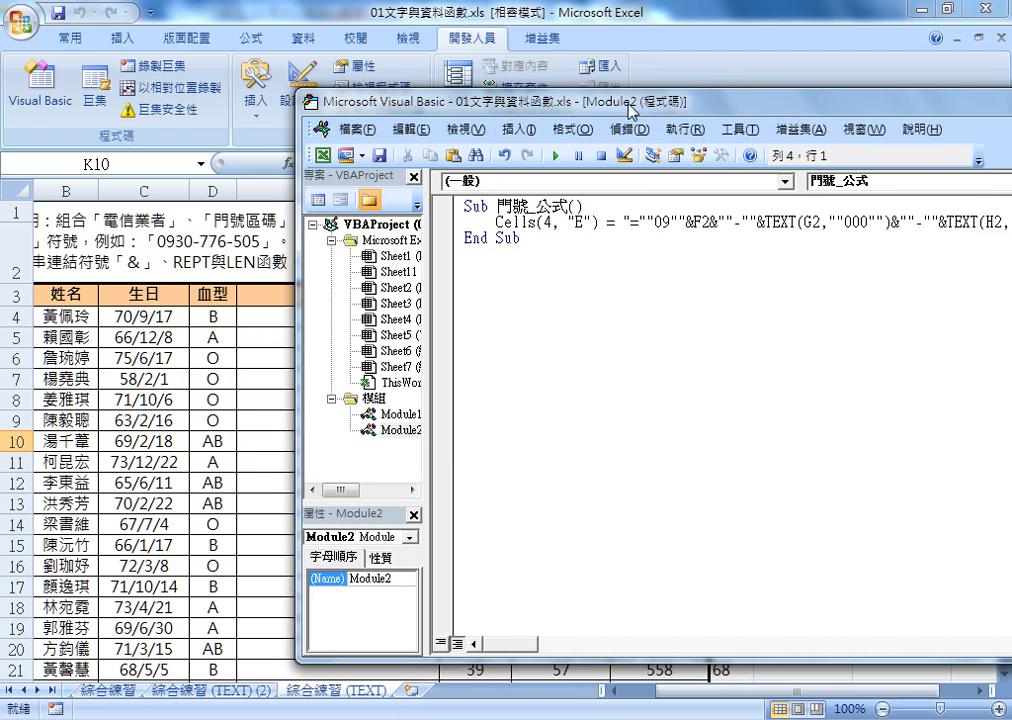
left_click_drag(633, 104, 758, 106)
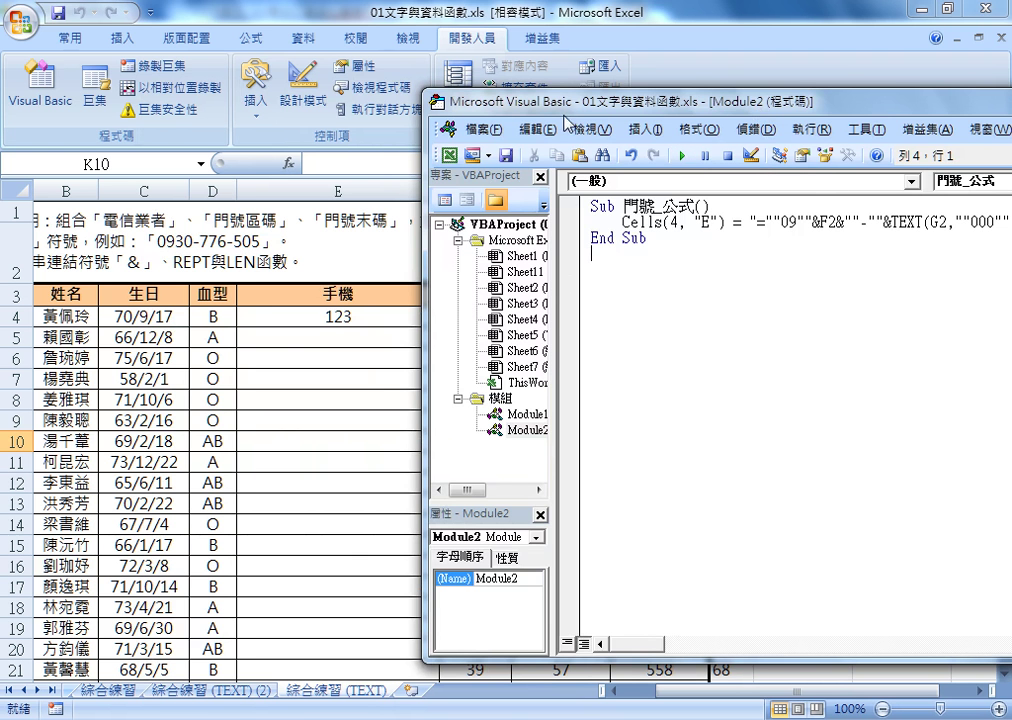
left_click_drag(420, 180, 583, 180)
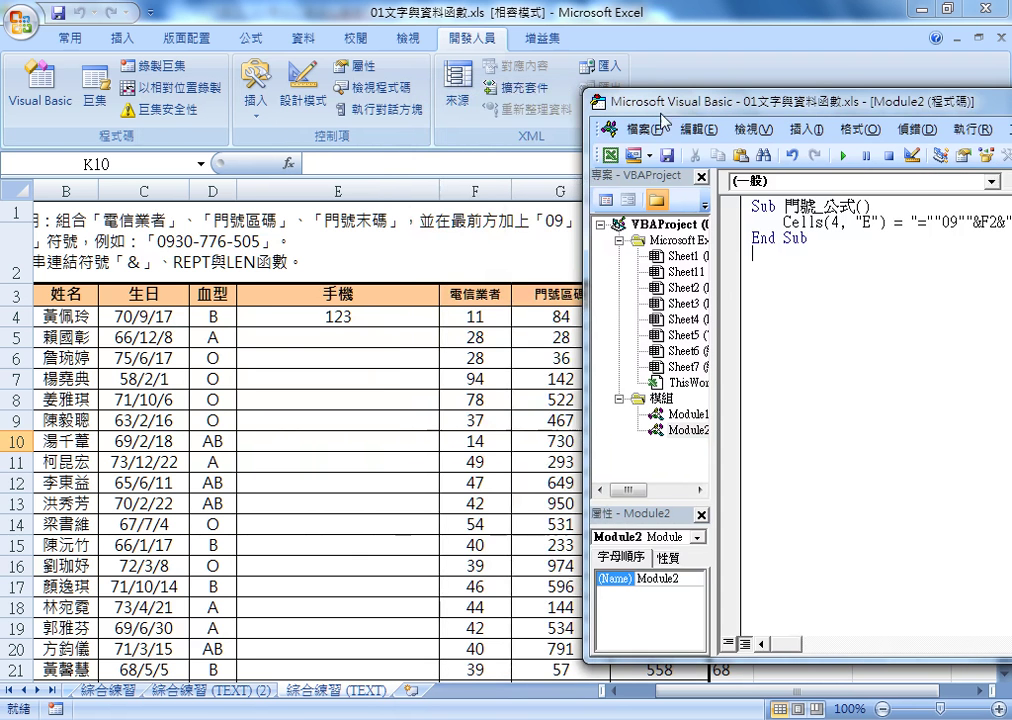
- Run the macro so E4 gets ="09"&F2&"-"&TEXT(G2,"000")&"-"&TEXT(H2,"000"), showing 09-000-000
left_click_drag(671, 111, 499, 120)
left_click(641, 229)
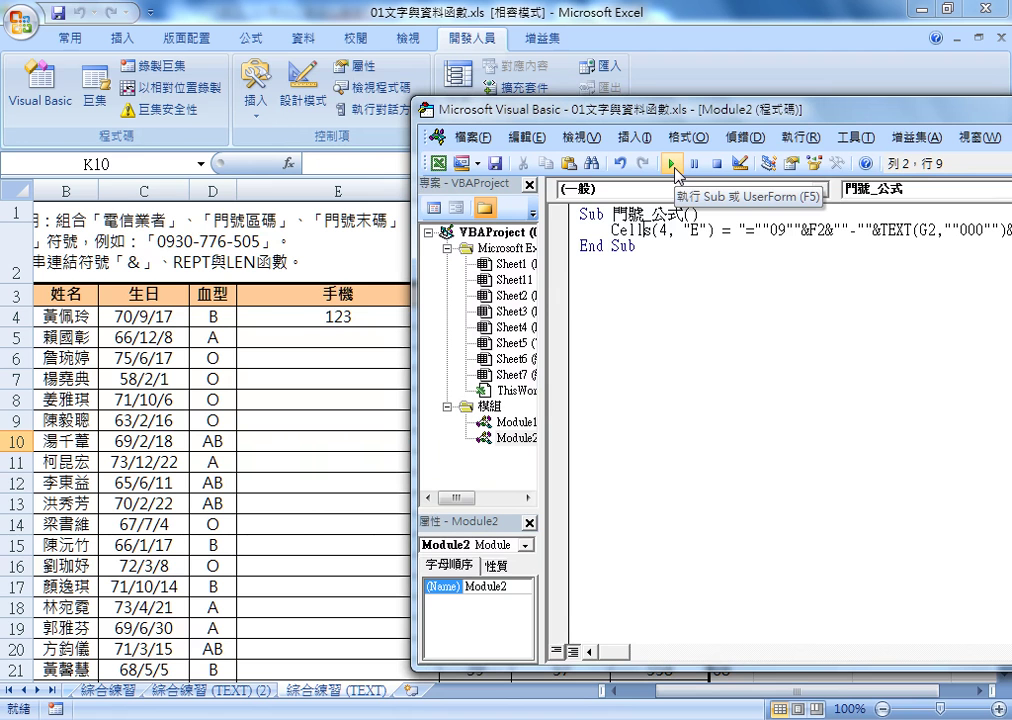
left_click(672, 164)
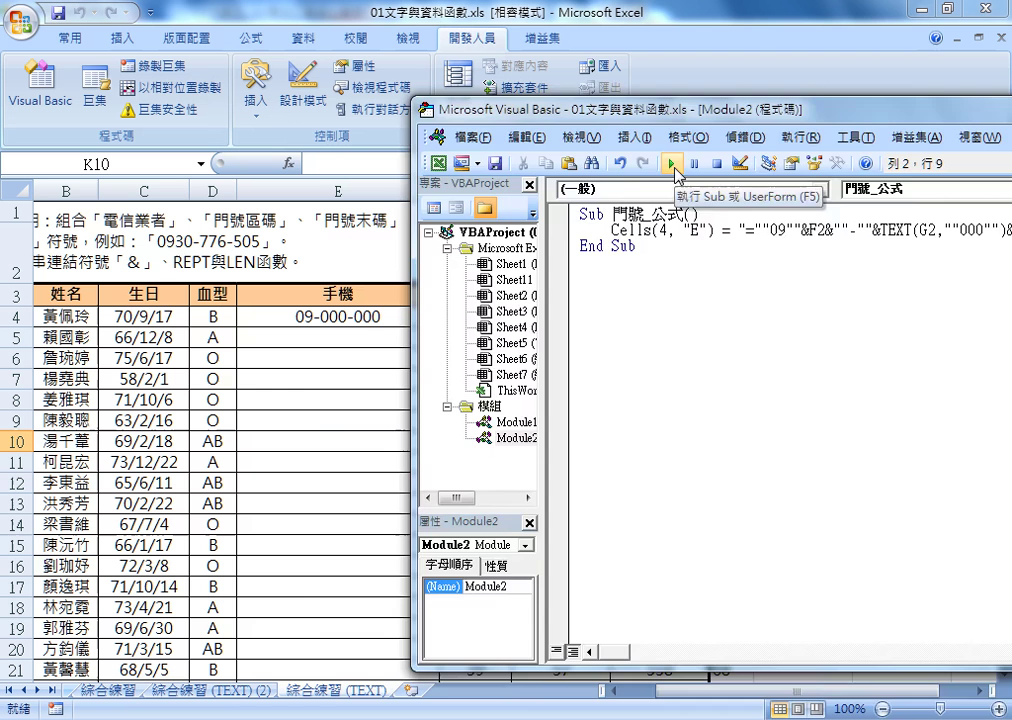
mouse_move(670, 118)
left_mouse_down()
mouse_move(698, 238)
mouse_move(601, 378)
left_mouse_up()
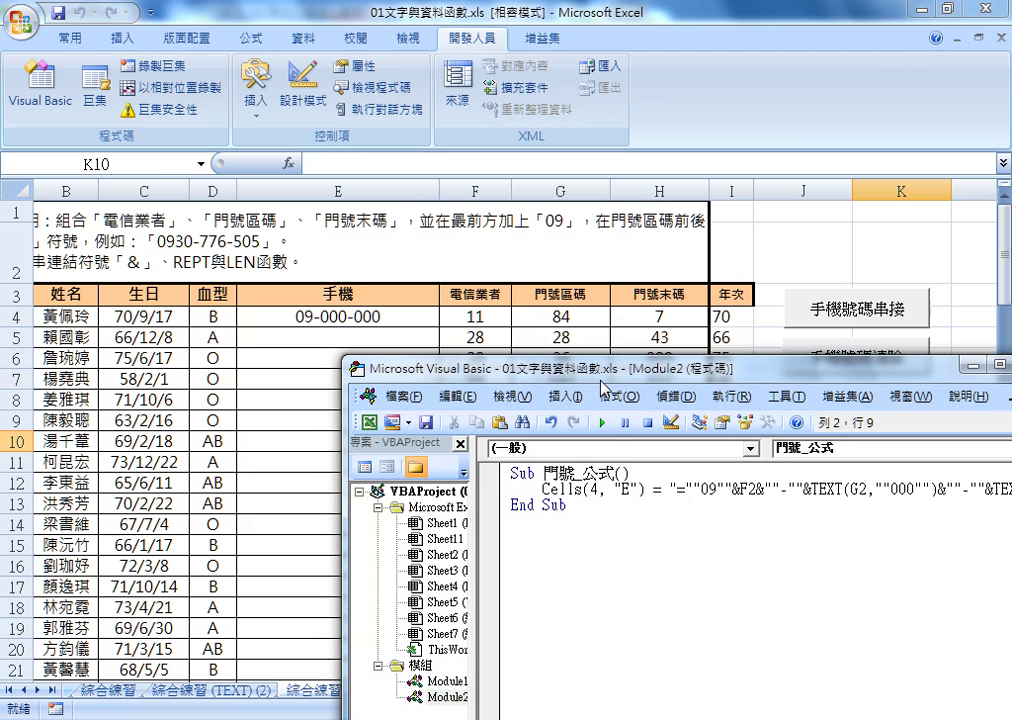
left_click_drag(601, 385, 431, 381)
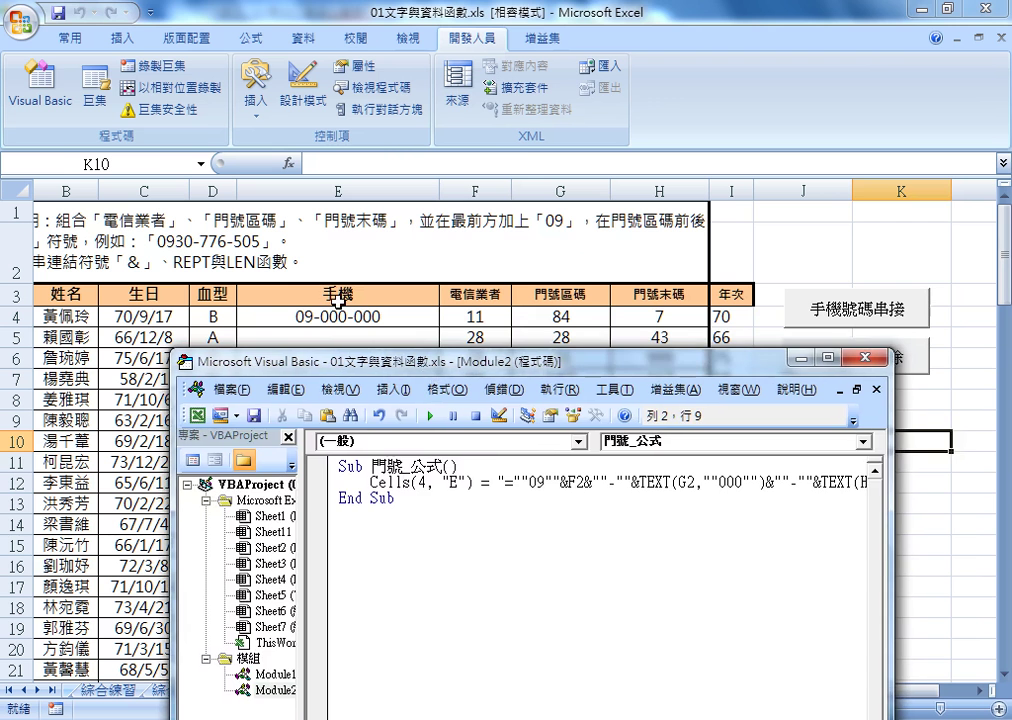
left_click(345, 316)
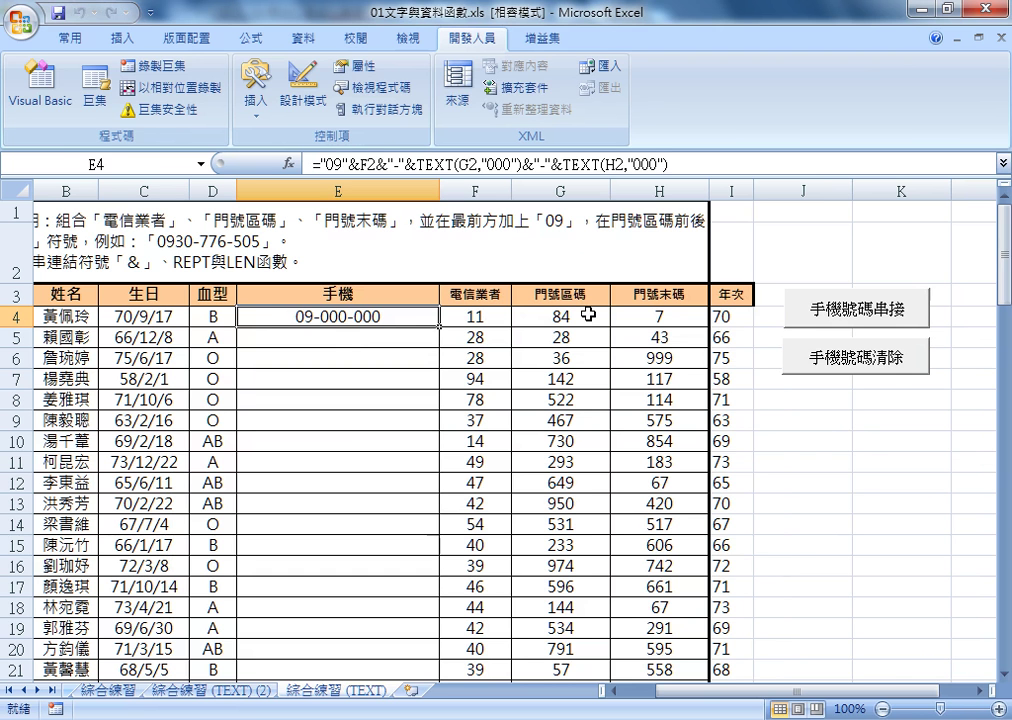
- Change E4's formula references from F2, G2, H2 to F4, G4, H4
key("F2")
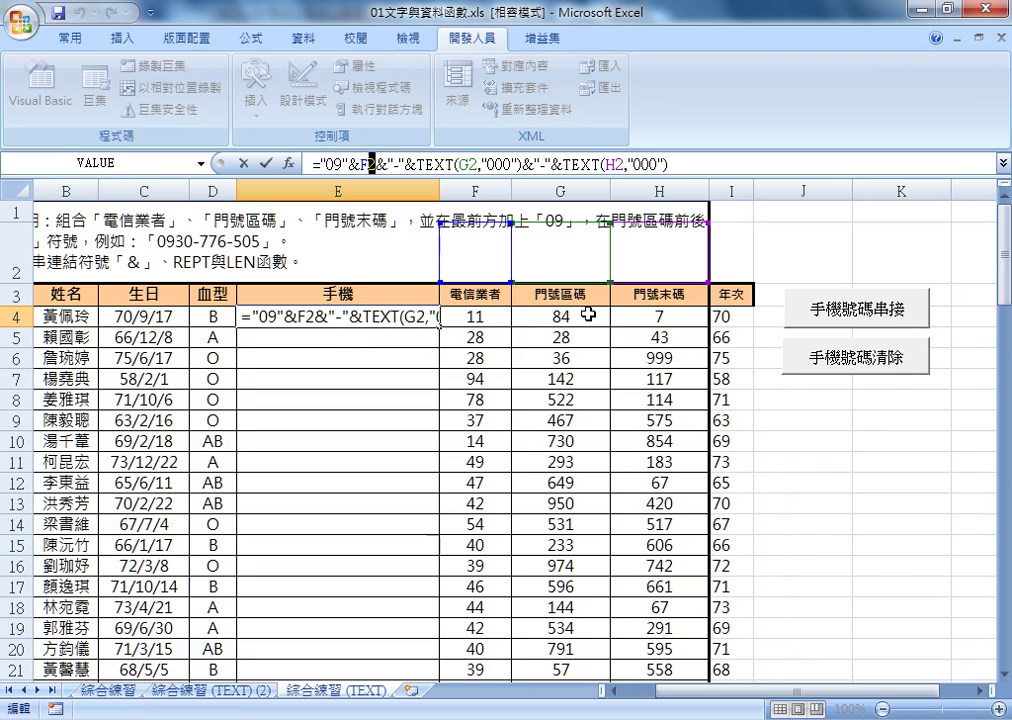
type("4")
left_click_drag(471, 163, 480, 163)
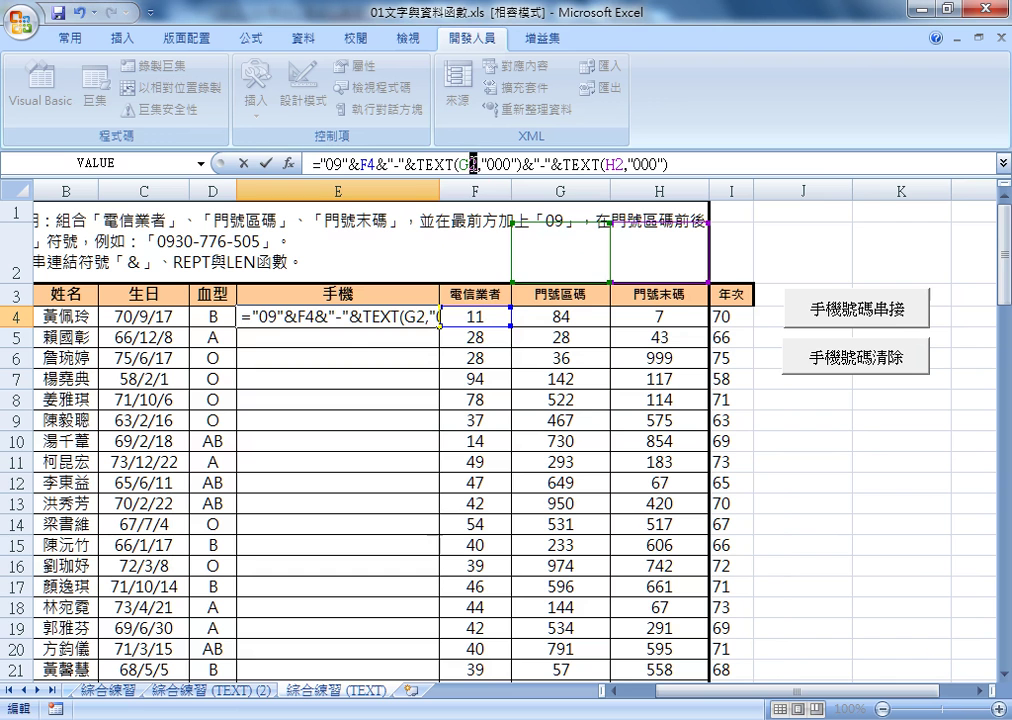
type("4")
left_click_drag(612, 163, 621, 163)
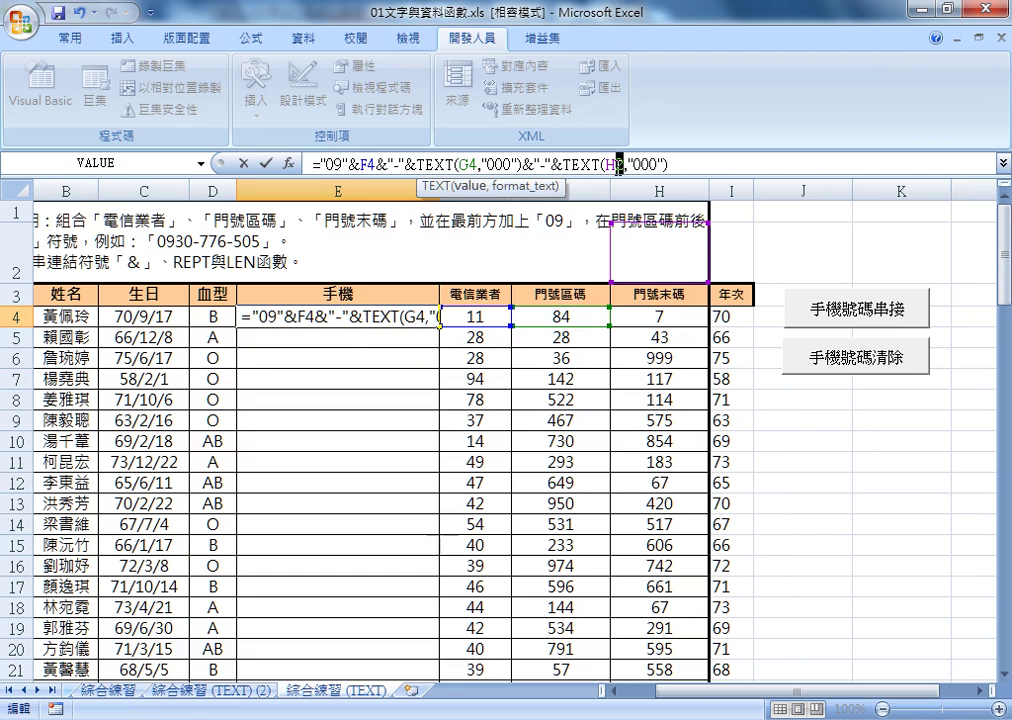
type("4")
left_click(266, 163)
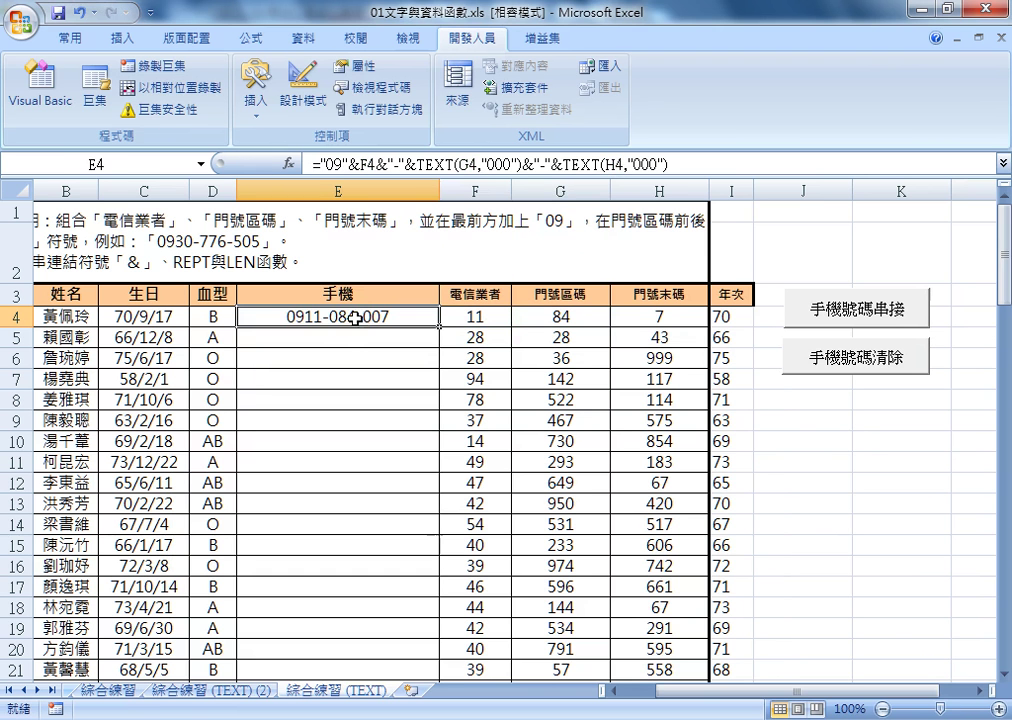
- Replace F2, G2 and H2 with F4, G4 and H4 in the Cells(4, "E") formula string
left_click(583, 637)
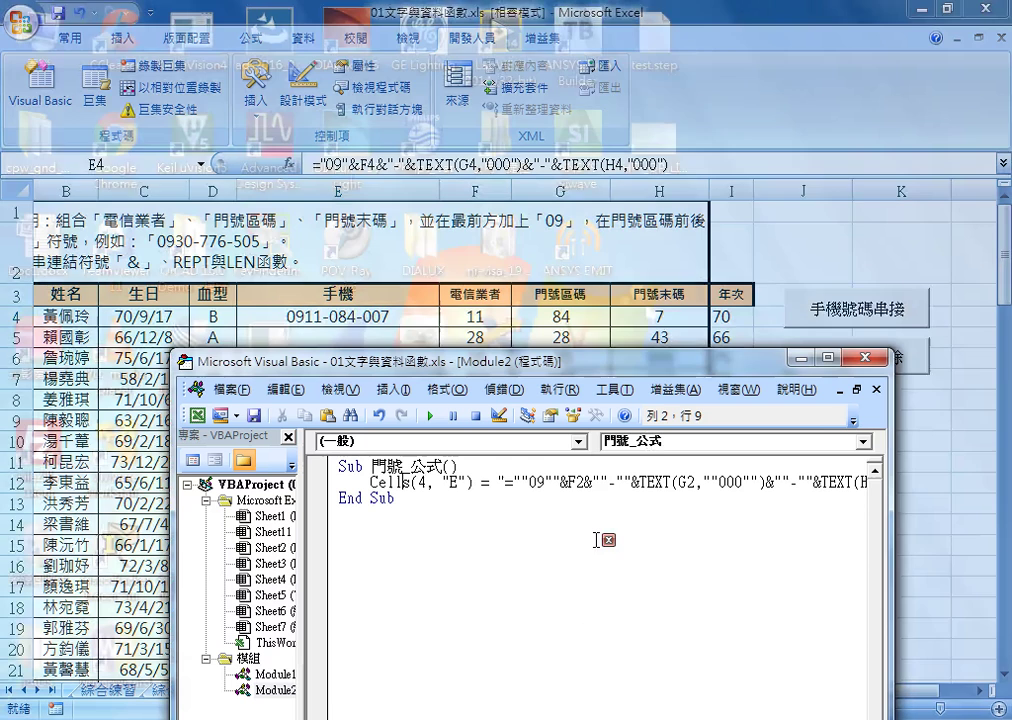
left_click_drag(560, 361, 470, 293)
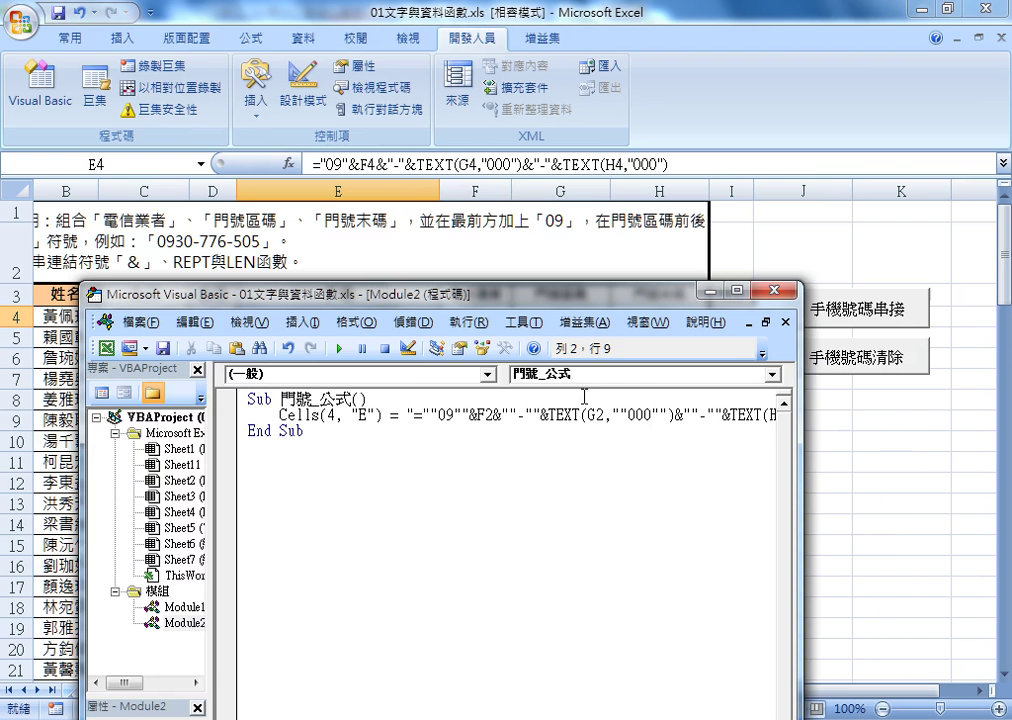
left_click(469, 421)
key("shift+Right")
type("4")
left_click(600, 418)
key("shift+Right")
type("4")
left_click_drag(797, 427, 928, 427)
left_click(785, 414)
key("shift+Right")
type("4")
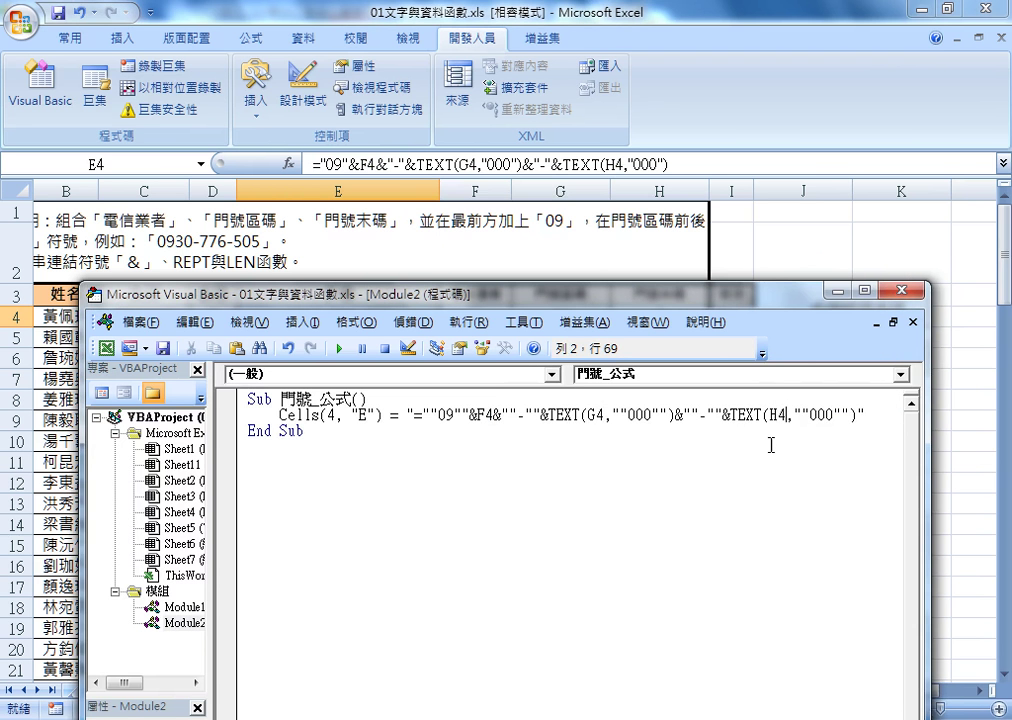
mouse_move(365, 300)
left_mouse_down()
mouse_move(705, 238)
mouse_move(696, 221)
left_mouse_up()
left_click(623, 330)
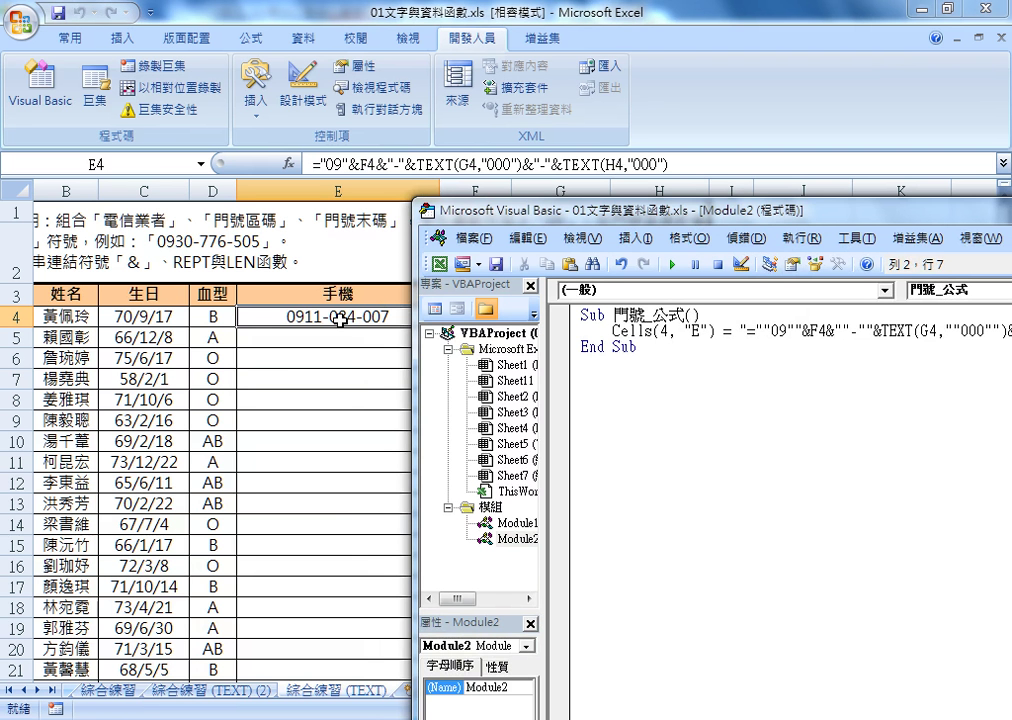
- Duplicate the Cells(4, "E") line onto a new aligned line below it
left_click(568, 333)
right_click(603, 331)
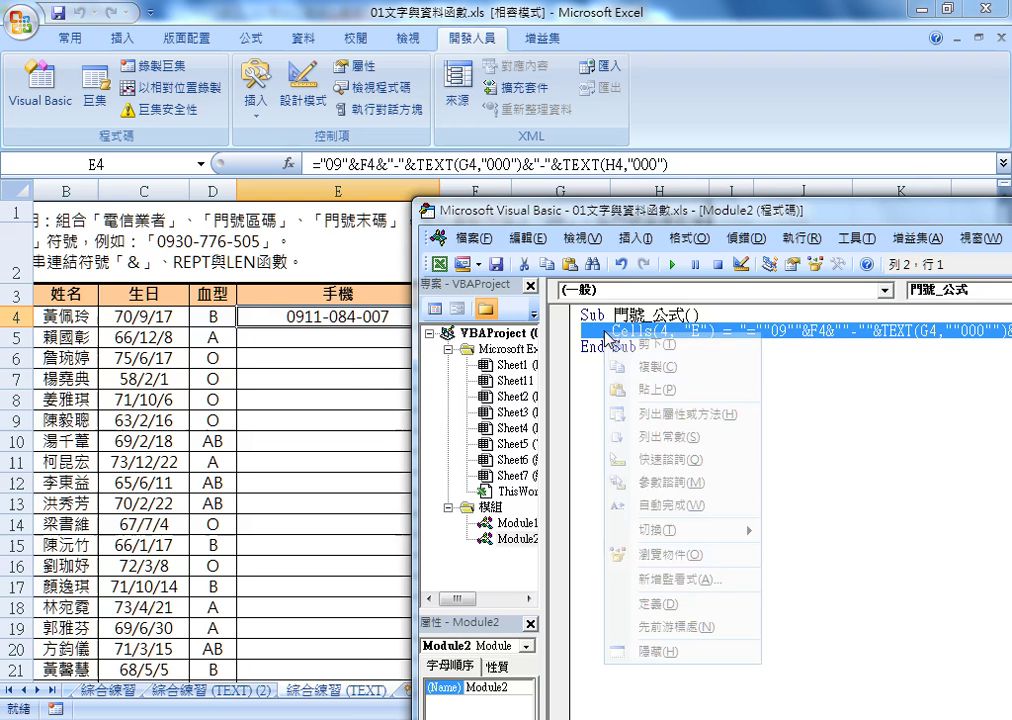
left_click(640, 368)
left_click(644, 332)
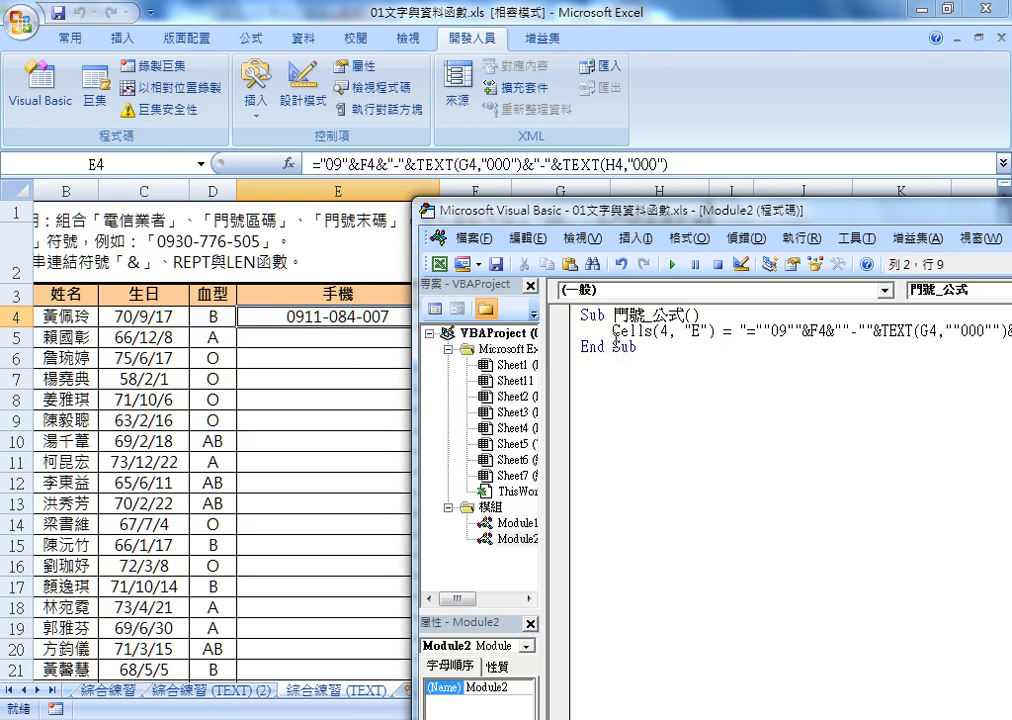
left_click_drag(564, 222, 198, 376)
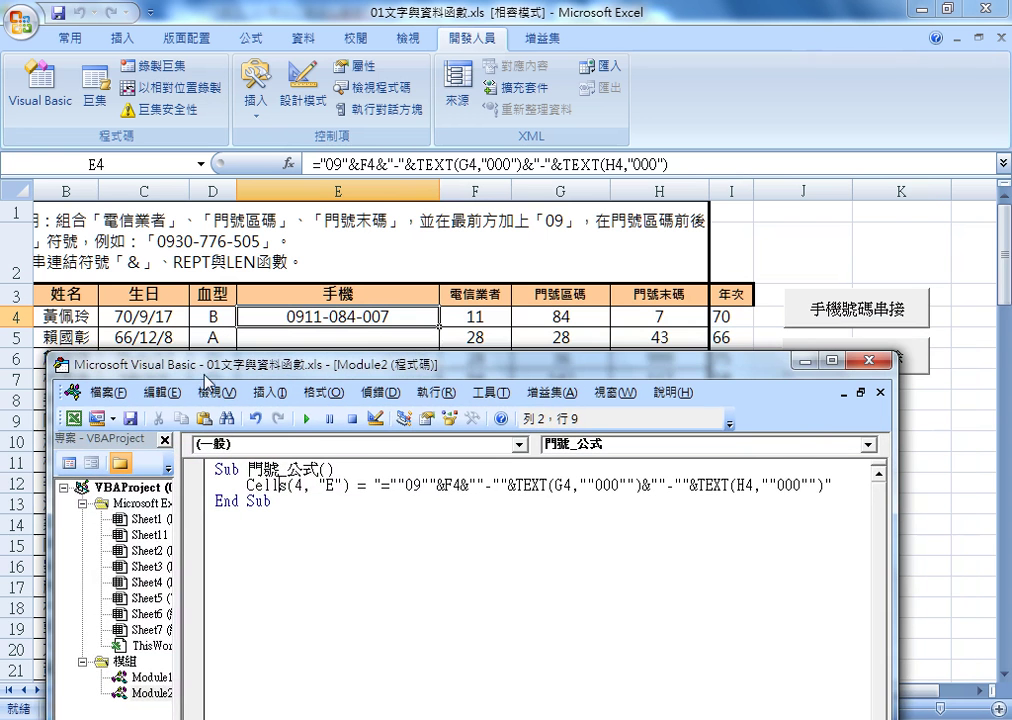
left_click(840, 487)
key("Return")
type("Cells(4, \"E\") = \"=\"\"09\"\"&F4&\"\"-\"\"&TEXT(G4,\"\"000\"\")&\"\"-\"\"&TEXT(H4,\"\"000\"\")\"")
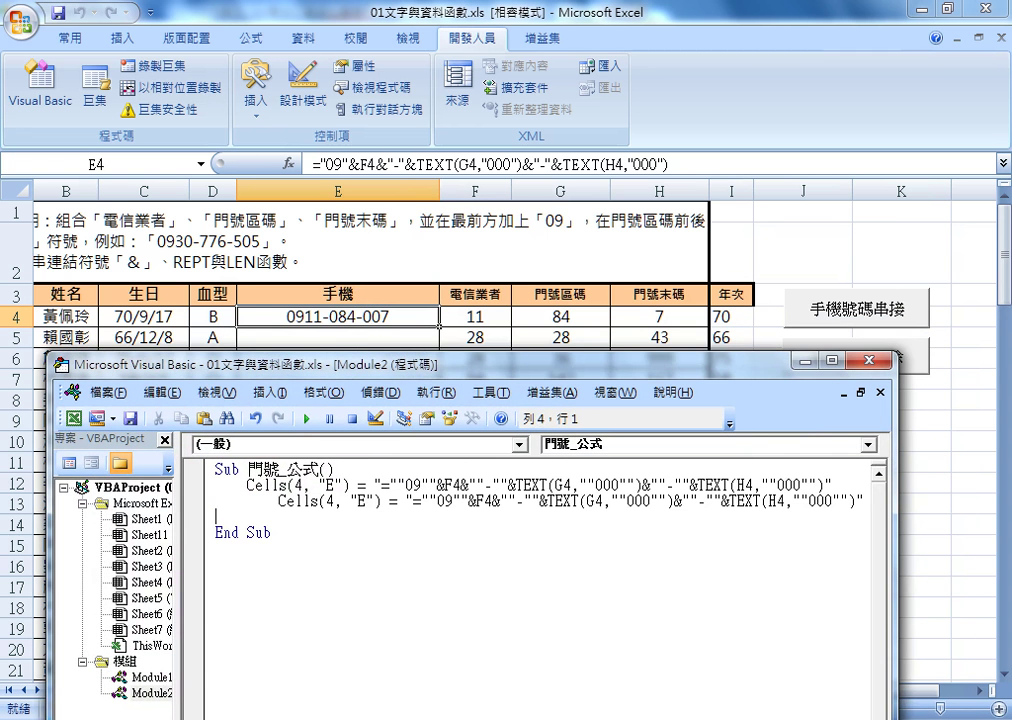
key("Up")
key("Delete")
key("Delete")
key("Delete")
key("Delete")
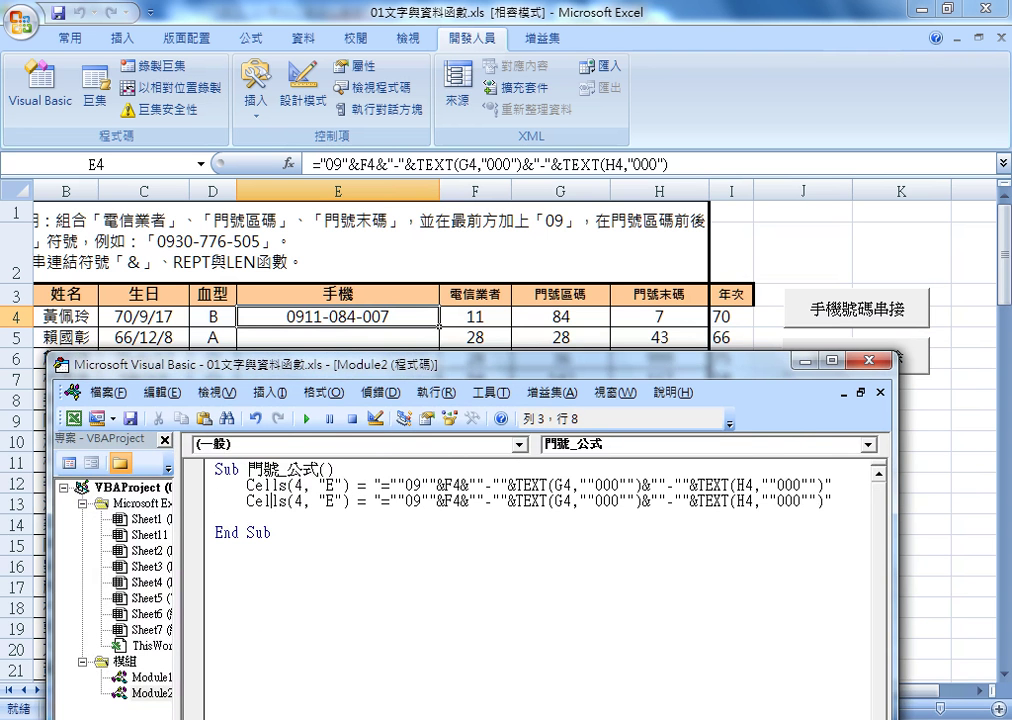
- Change the copy to Cells(5, "E") with F5, G5 and H5 references
key("Right")
key("Right")
key("Right")
key("Right")
key("Delete")
type("5")
left_click(458, 500)
key("Left")
key("Delete")
type("5")
left_click(566, 501)
key("Delete")
type("5")
left_click(740, 500)
key("Delete")
type("5")
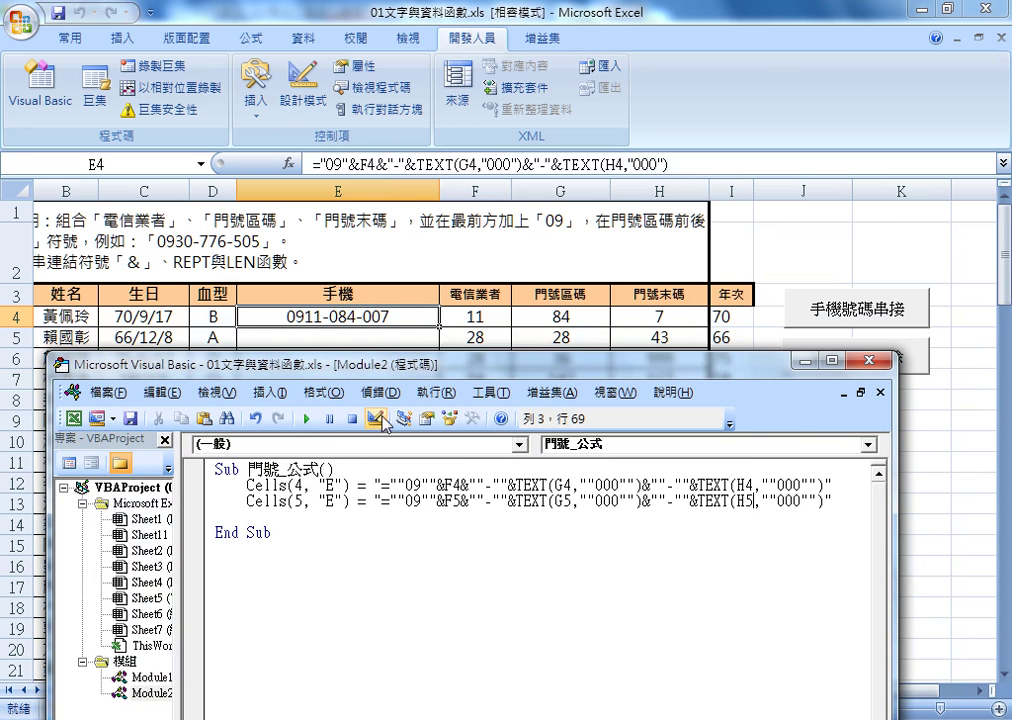
left_click(307, 423)
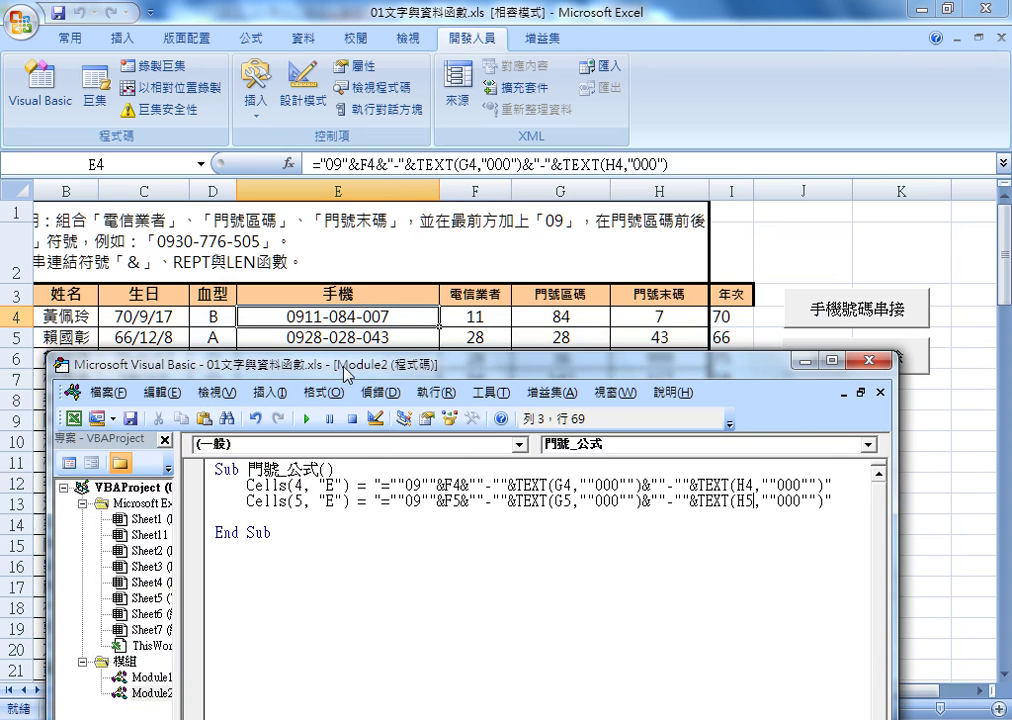
left_click_drag(276, 364, 269, 404)
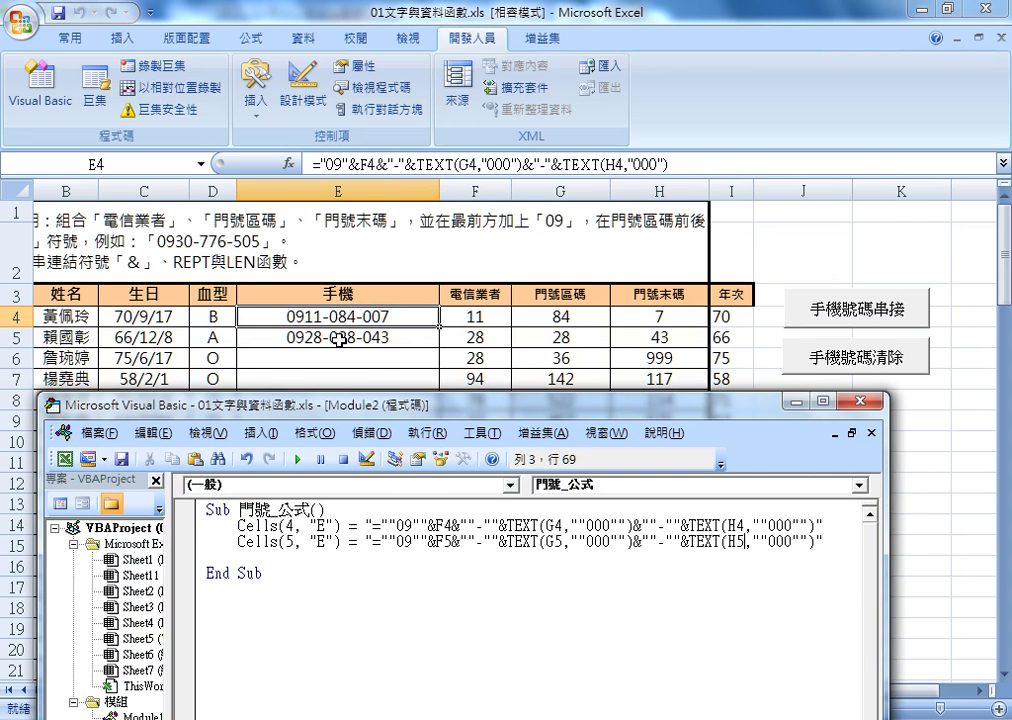
left_click(230, 558)
left_click_drag(583, 404, 756, 107)
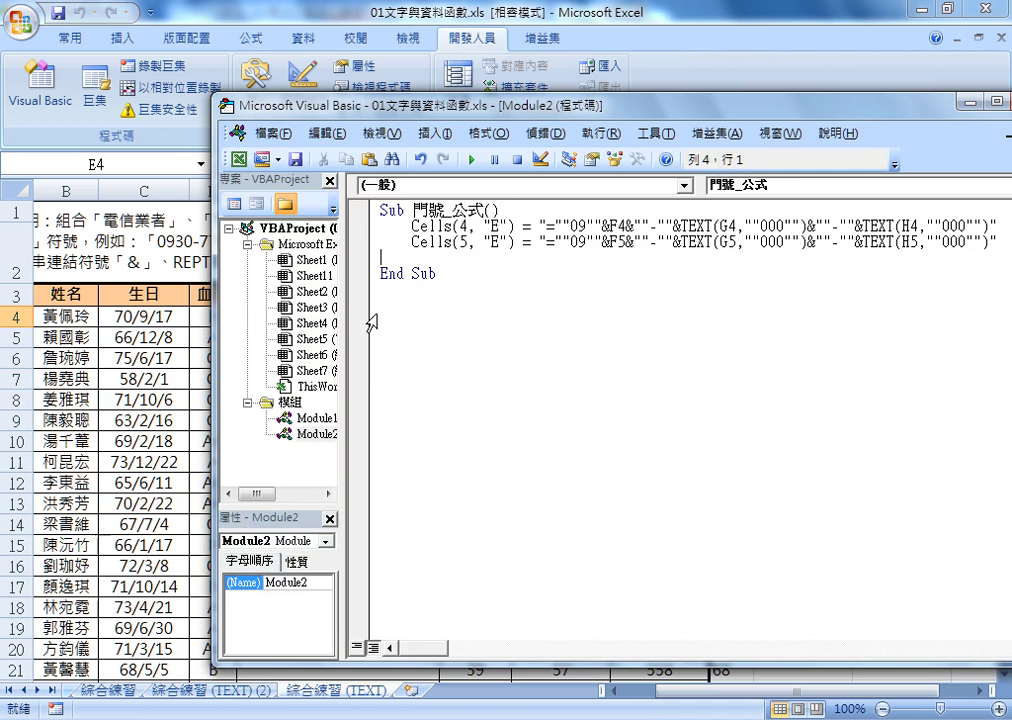
left_click_drag(343, 323, 408, 440)
left_click(290, 402)
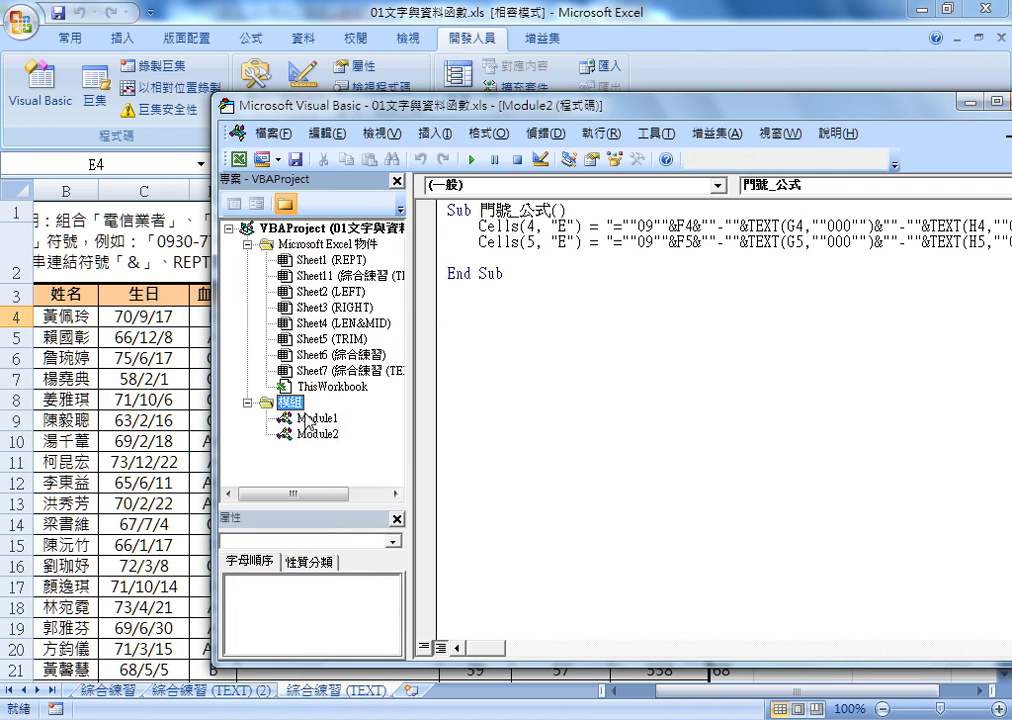
right_click(295, 403)
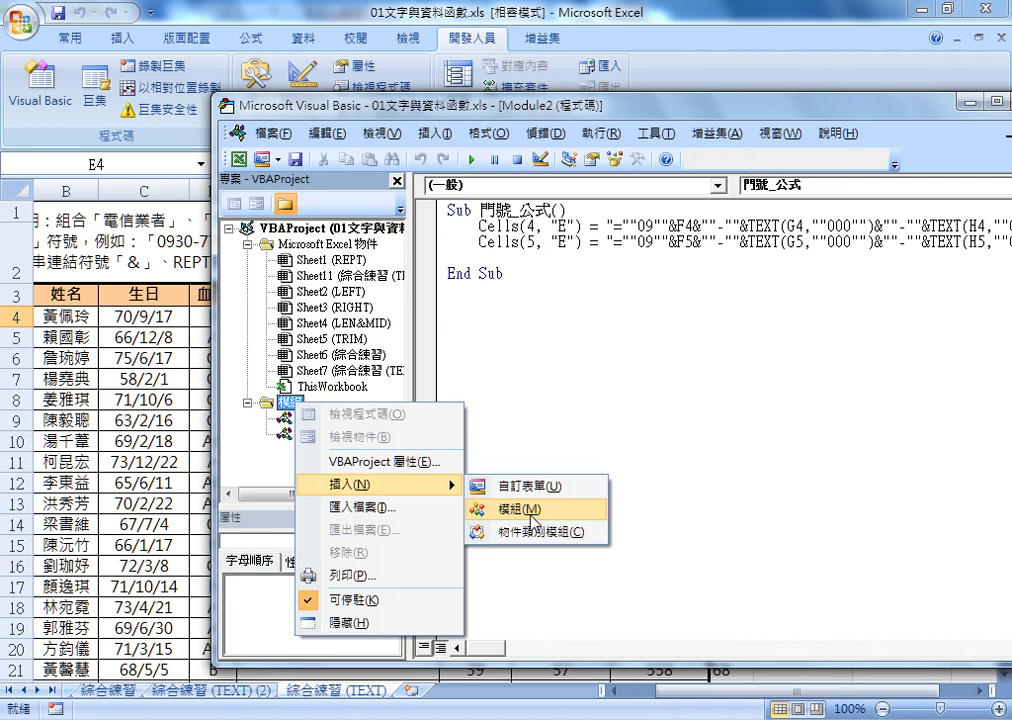
left_click(535, 436)
left_click(316, 436)
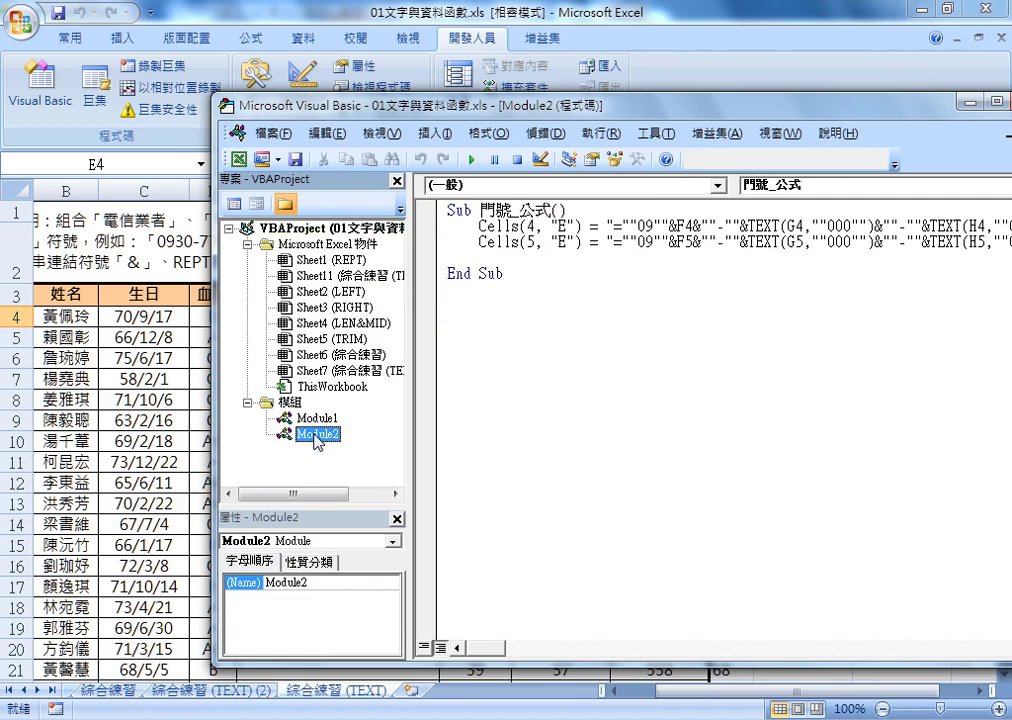
left_click_drag(503, 118, 353, 130)
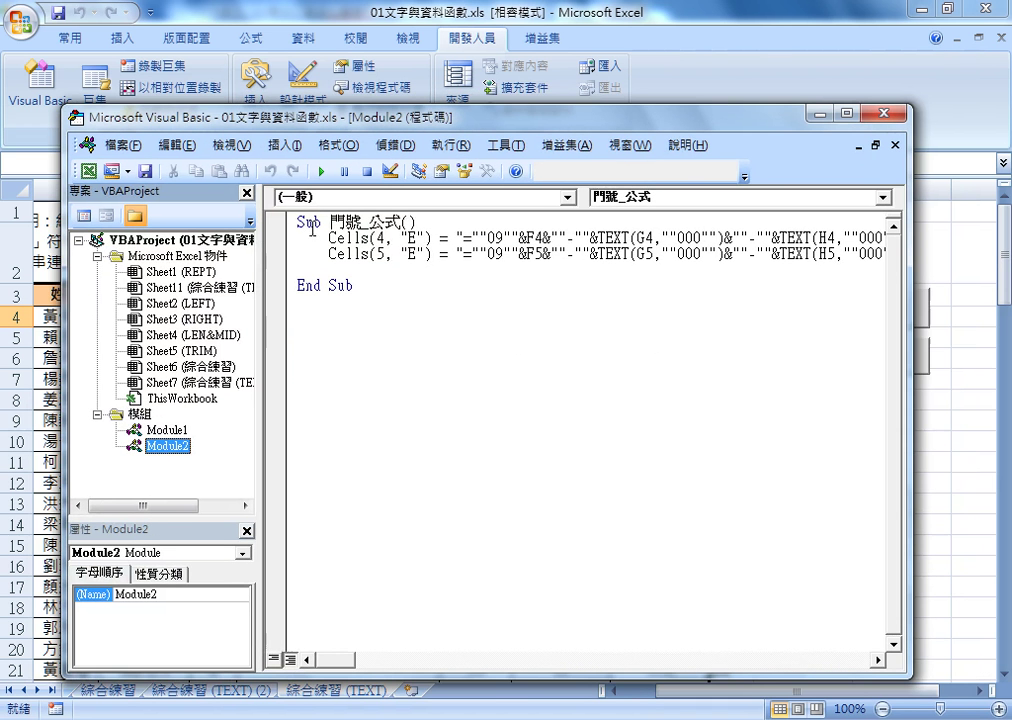
double_click(310, 222)
left_click_drag(330, 222, 401, 222)
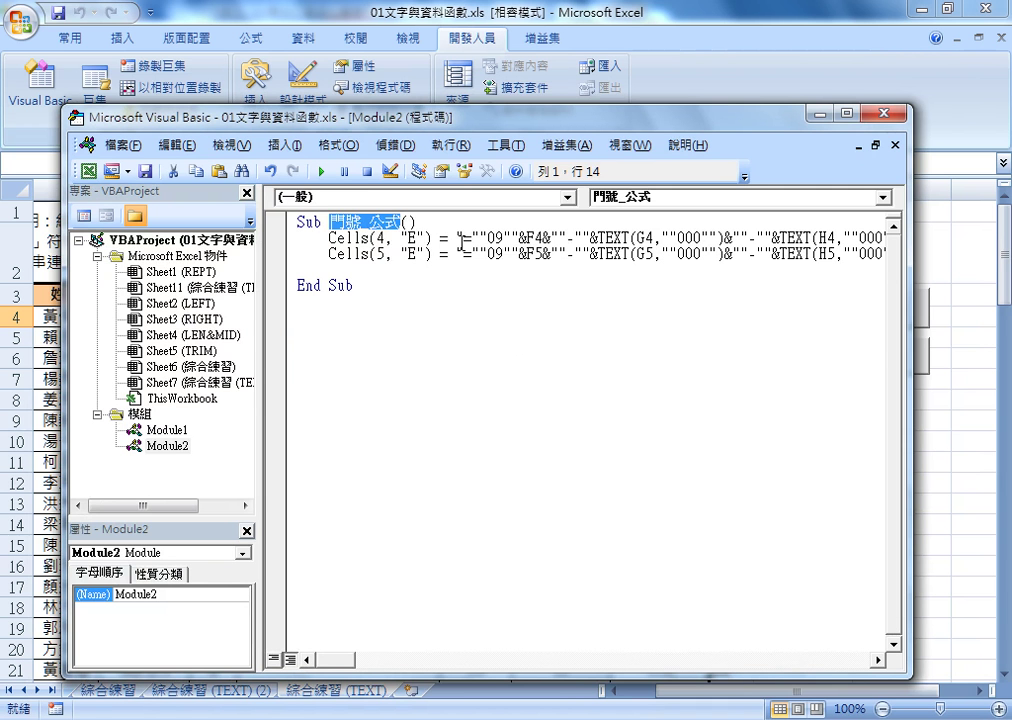
double_click(413, 237)
left_click_drag(431, 237, 329, 237)
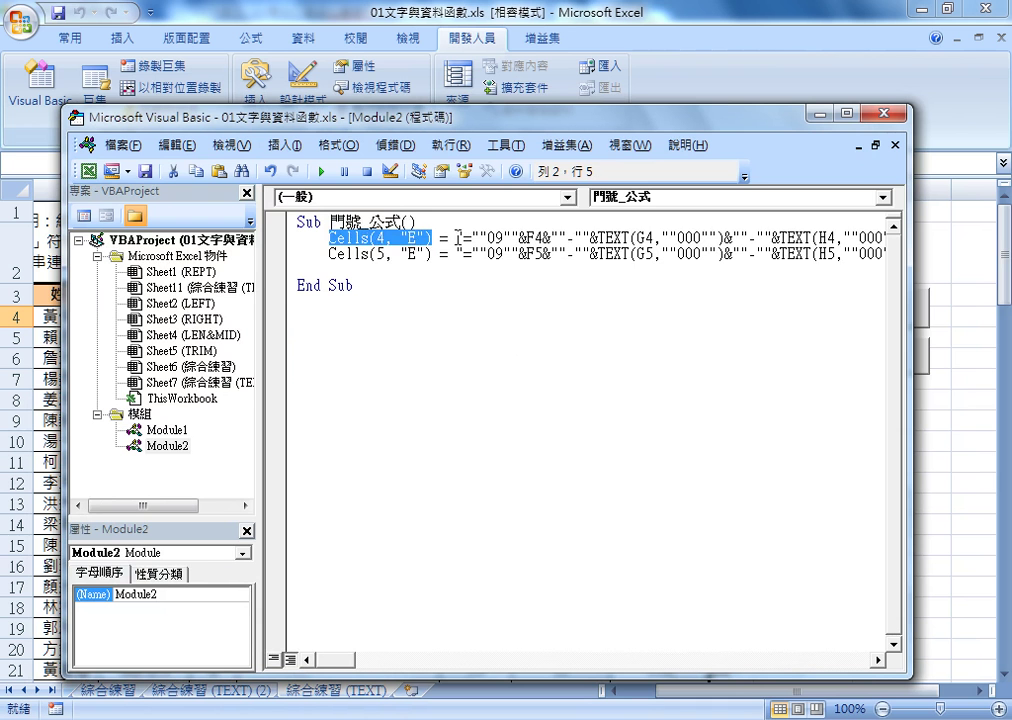
- Replace the Cells(4, "E") line's formula with an empty string ""
left_click_drag(456, 237, 932, 236)
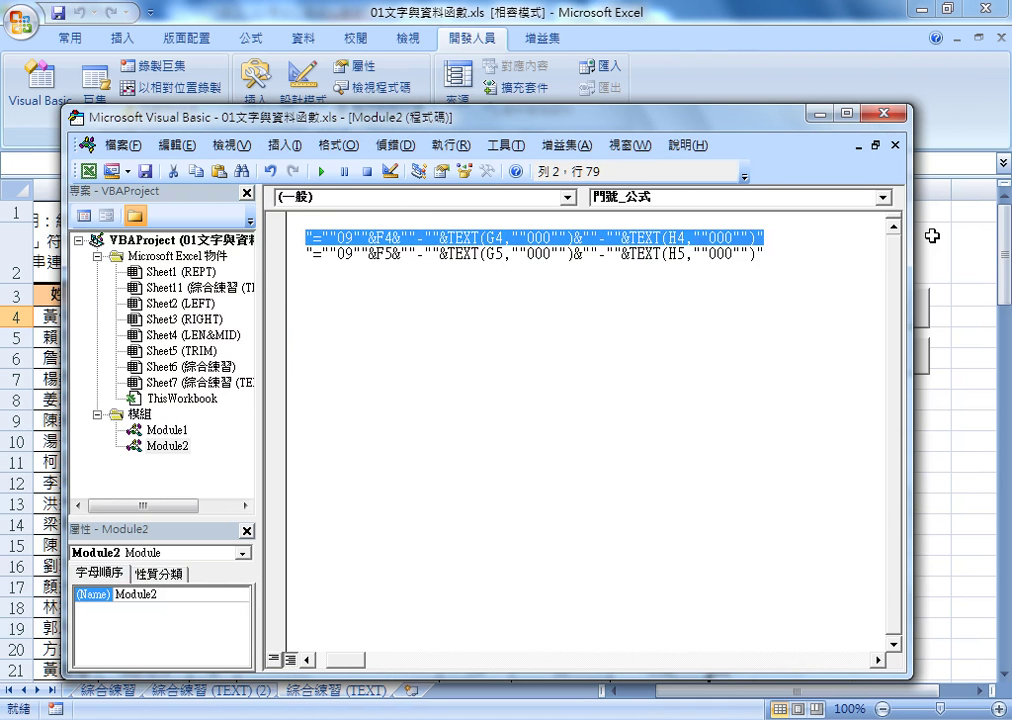
type("\"\"")
key("Left")
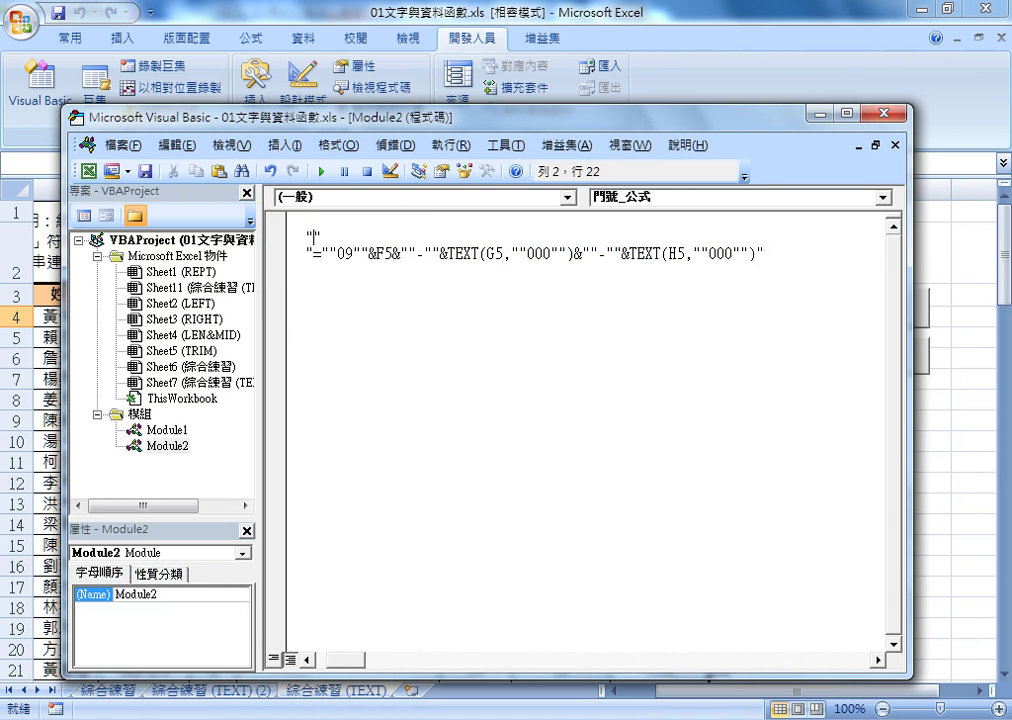
key("Left")
key("Left")
key("Left")
key("Left")
key("Right")
key("Right")
key("Right")
key("Right")
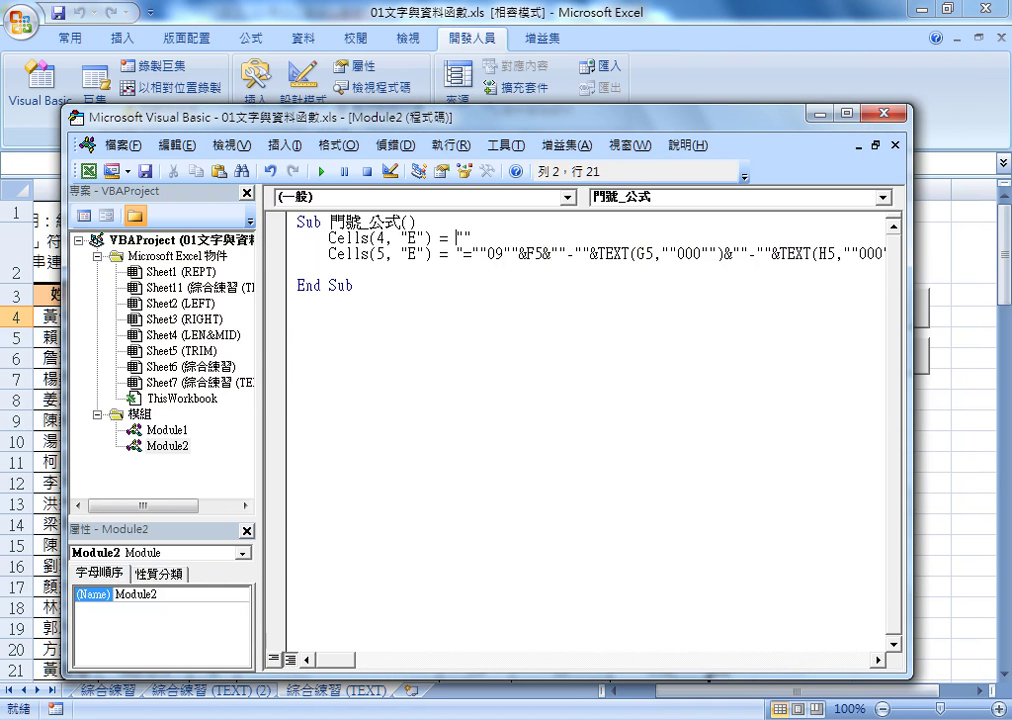
key("Right")
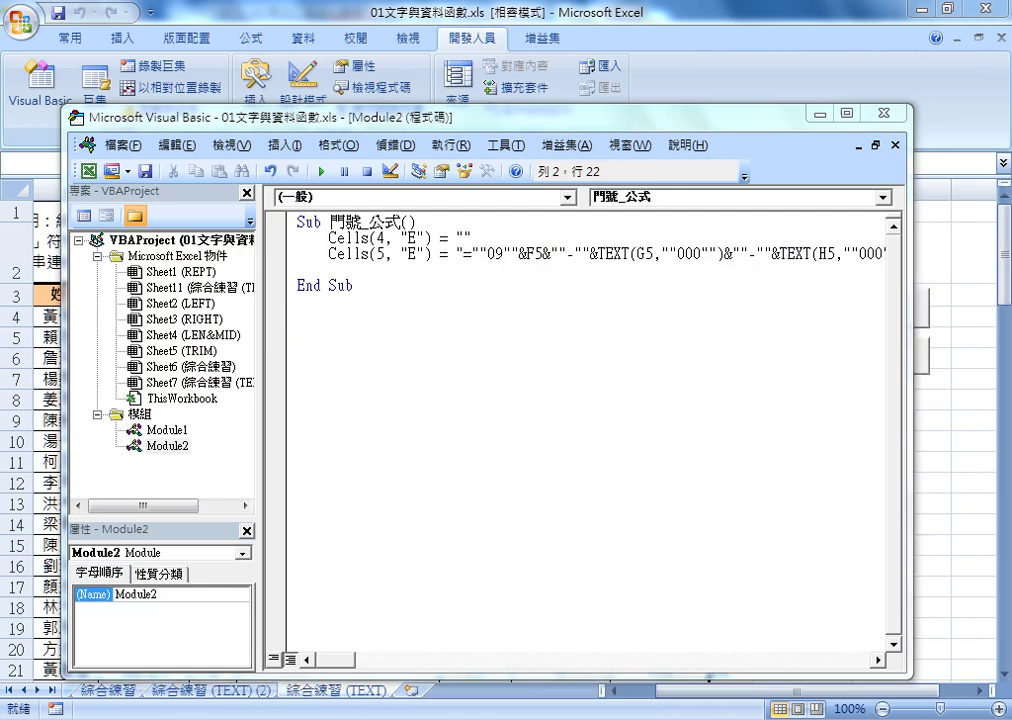
- Copy the row-2 phone formula from Notepad, then move Notepad aside to reveal the code
key("alt+Tab")
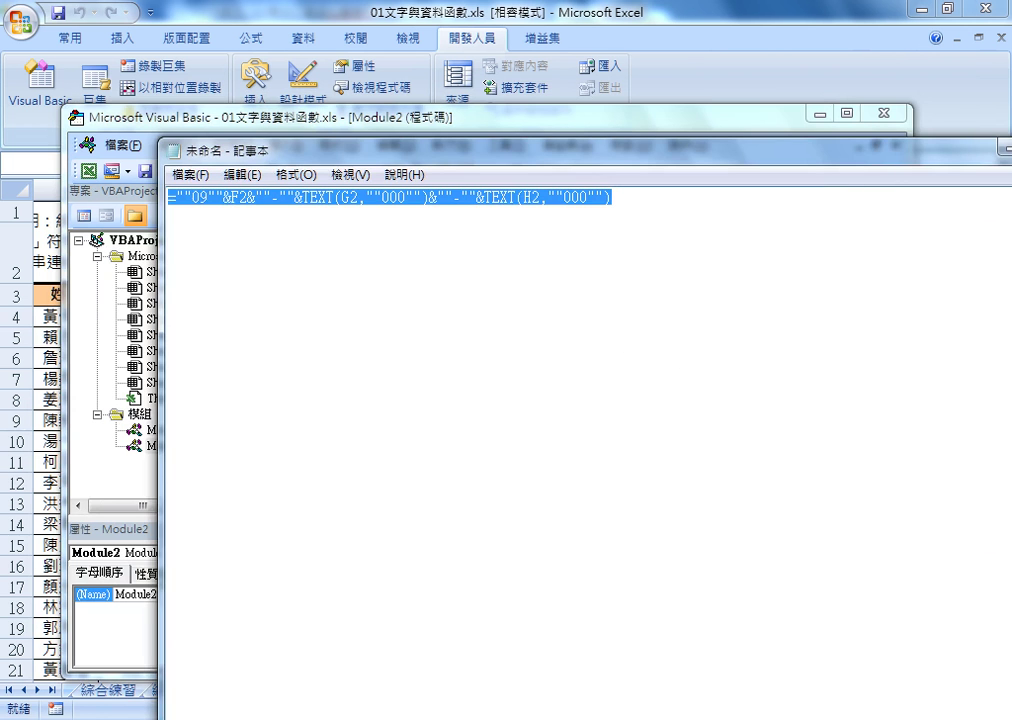
key("alt+Tab")
key("alt+Tab")
right_click(464, 206)
left_click(495, 264)
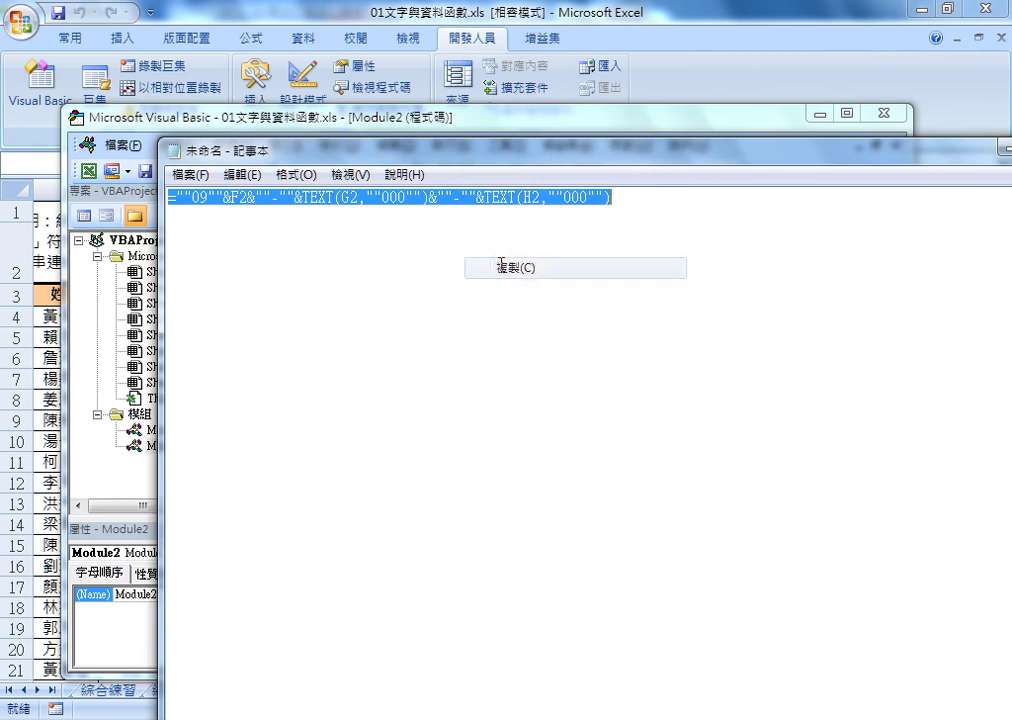
left_click_drag(495, 150, 480, 425)
- Paste the Notepad formula into the Cells(4, "E") line's empty quotes, then select the row digits in F2 and G2
left_click(464, 237)
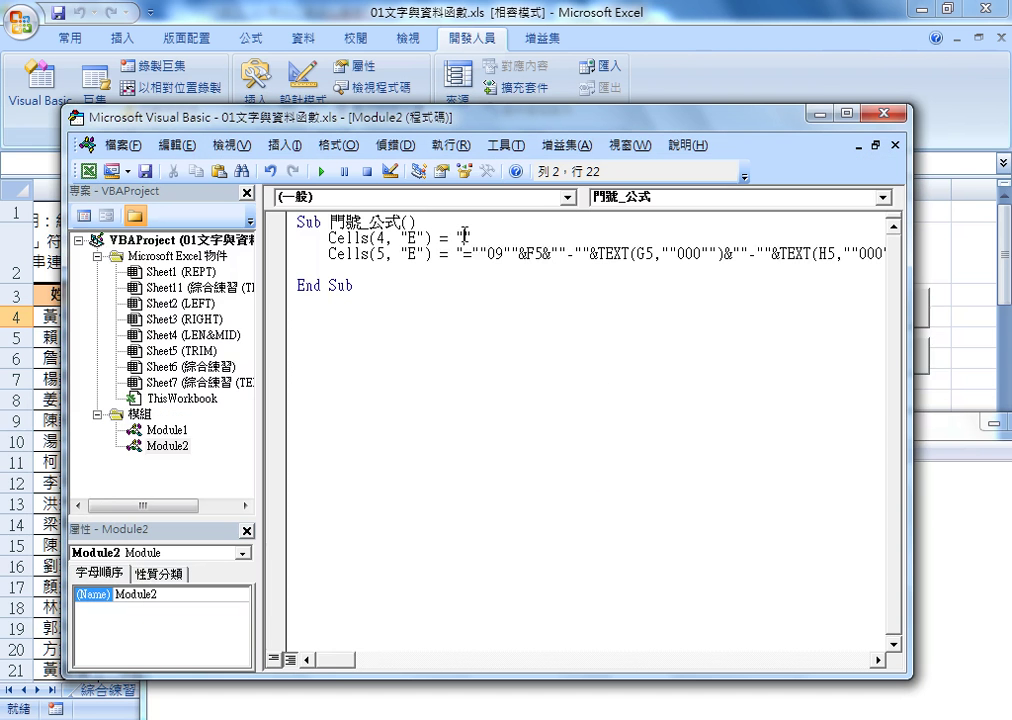
right_click(464, 210)
left_click(490, 262)
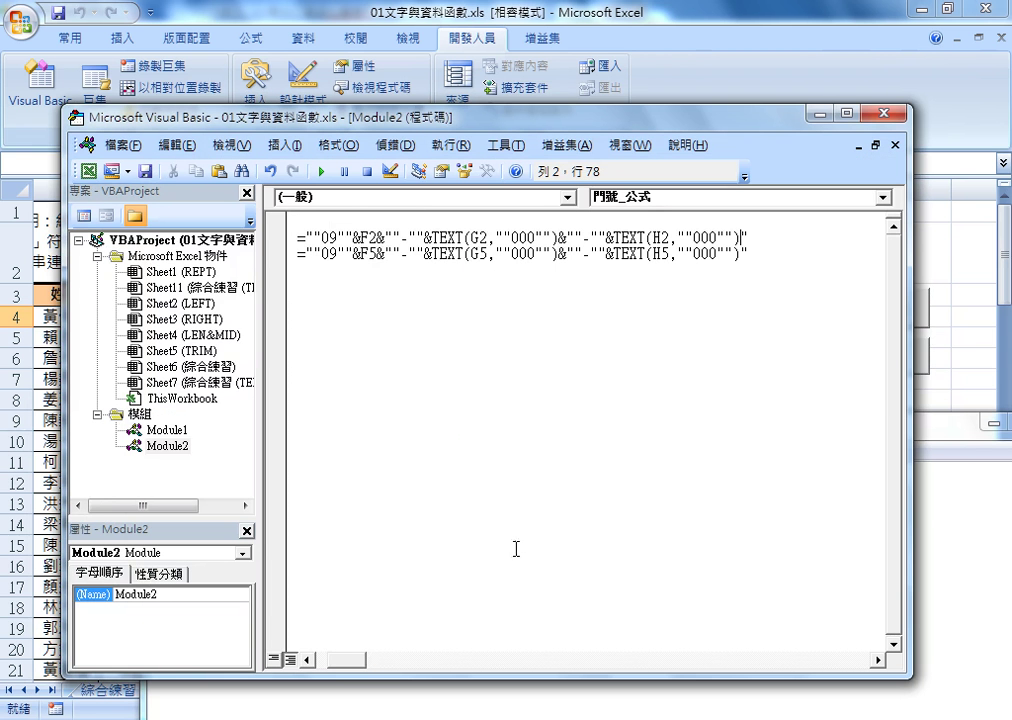
left_click_drag(360, 668, 315, 668)
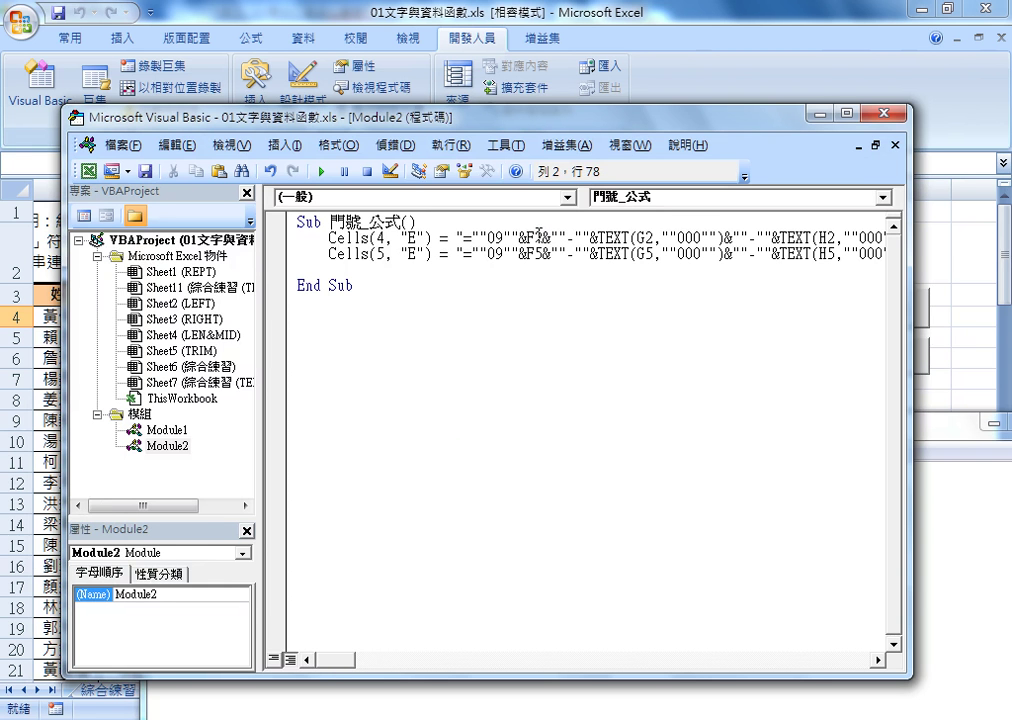
left_click_drag(533, 237, 542, 237)
left_click_drag(645, 237, 653, 237)
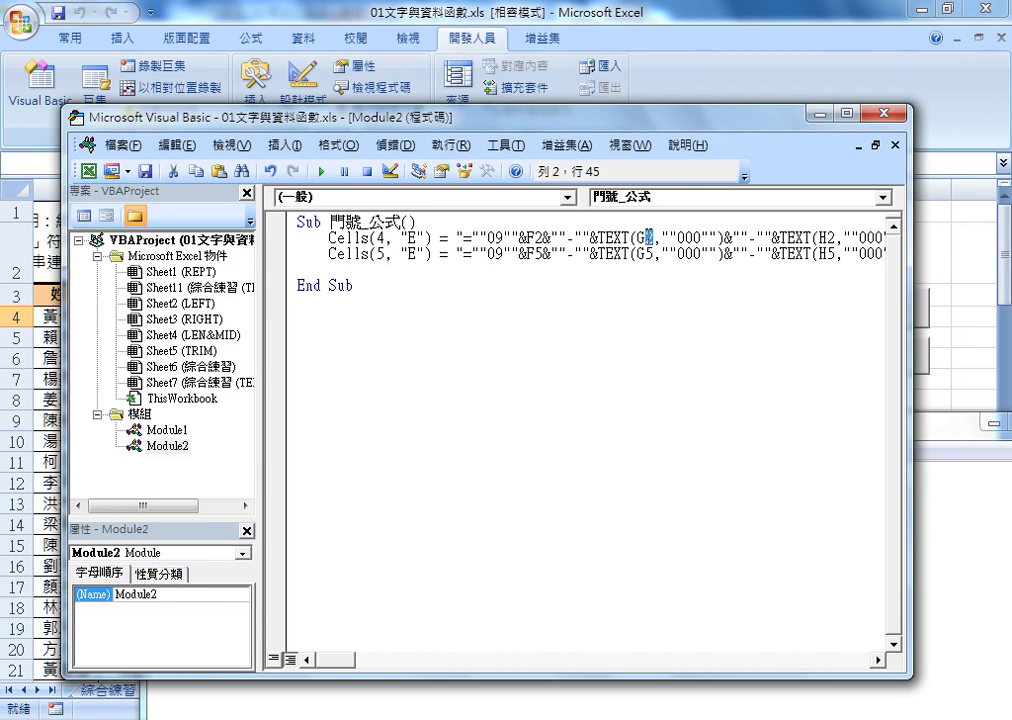